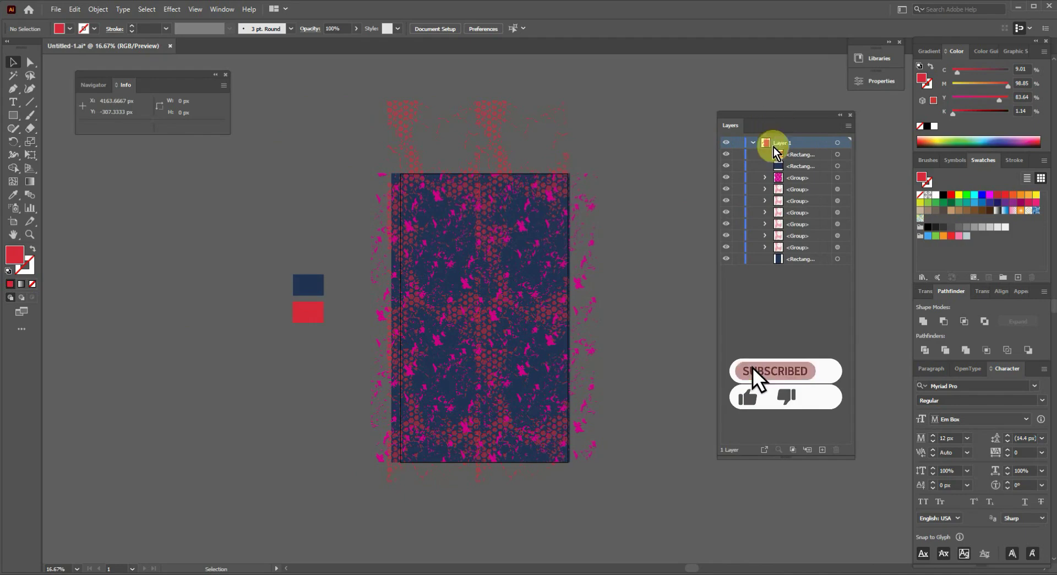
- Hide the magenta splatter group, the six red hexagon texture groups and the large navy background rectangle
click(725, 178)
click(725, 188)
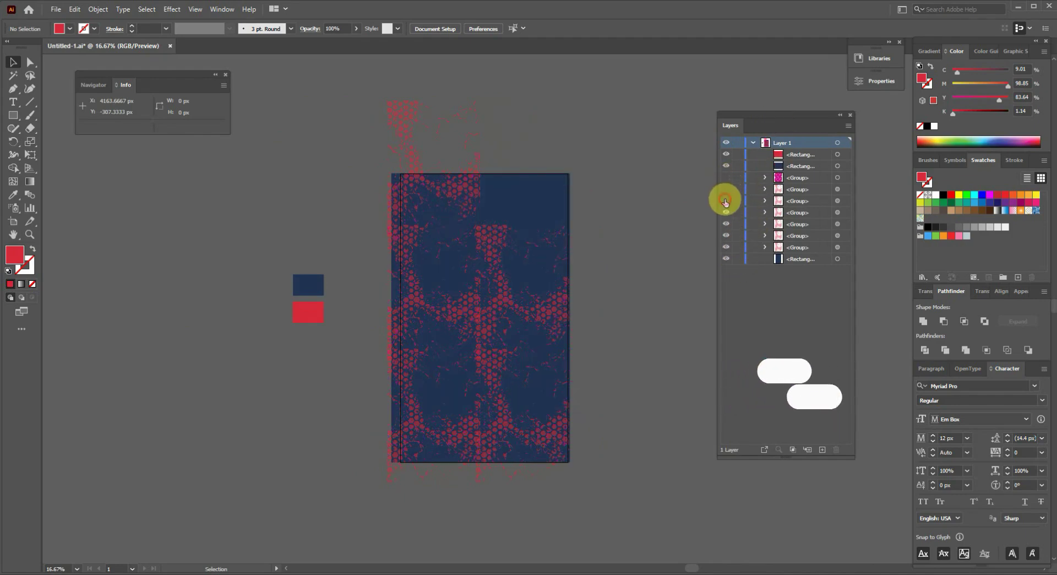
click(725, 200)
click(726, 212)
click(727, 230)
click(727, 230)
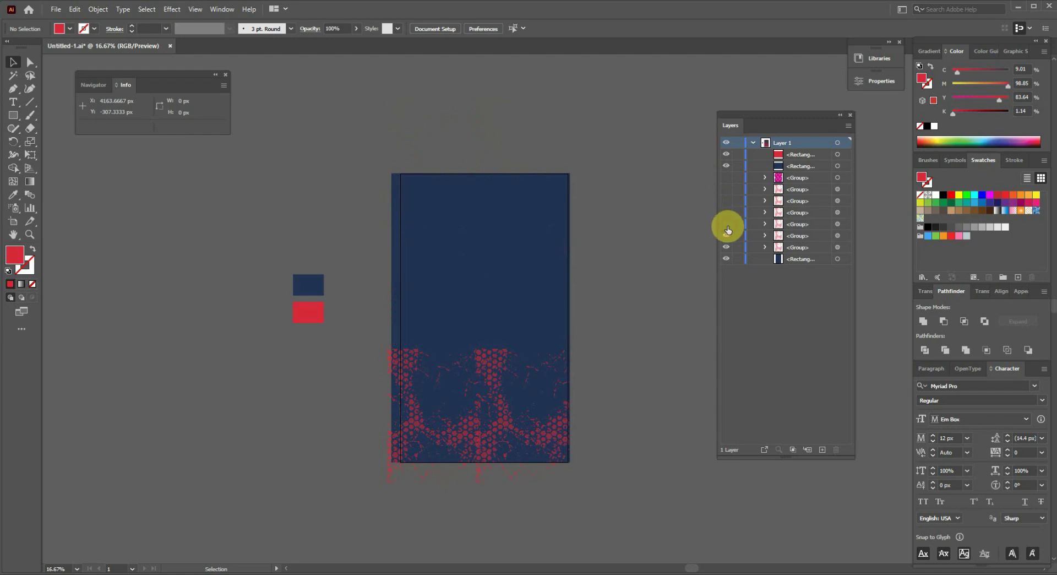
click(725, 235)
click(725, 247)
click(727, 258)
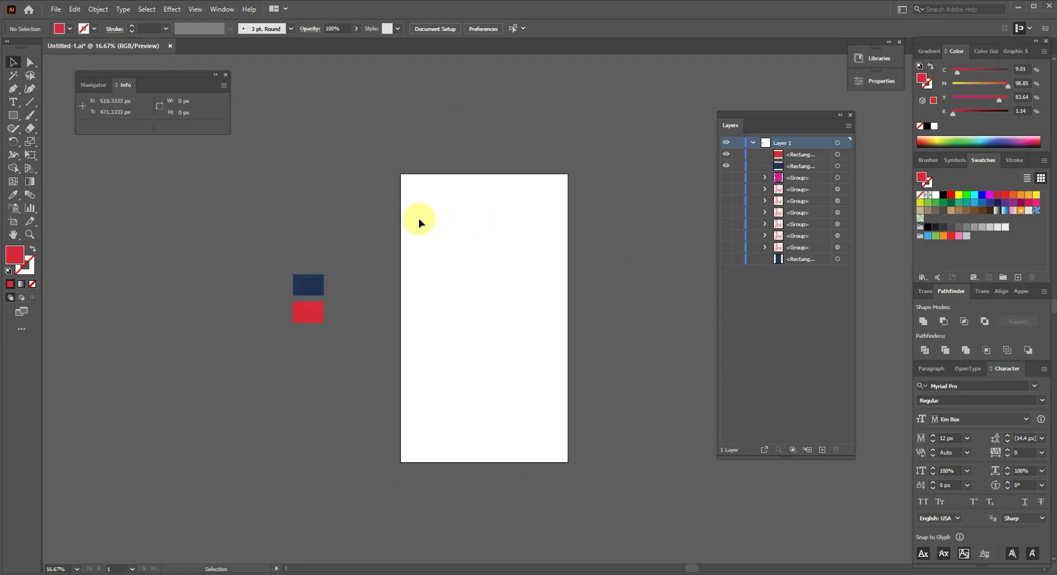
- Check the fill colour codes of the navy and red sample rectangles beside the artboard in the Color Picker
click(304, 286)
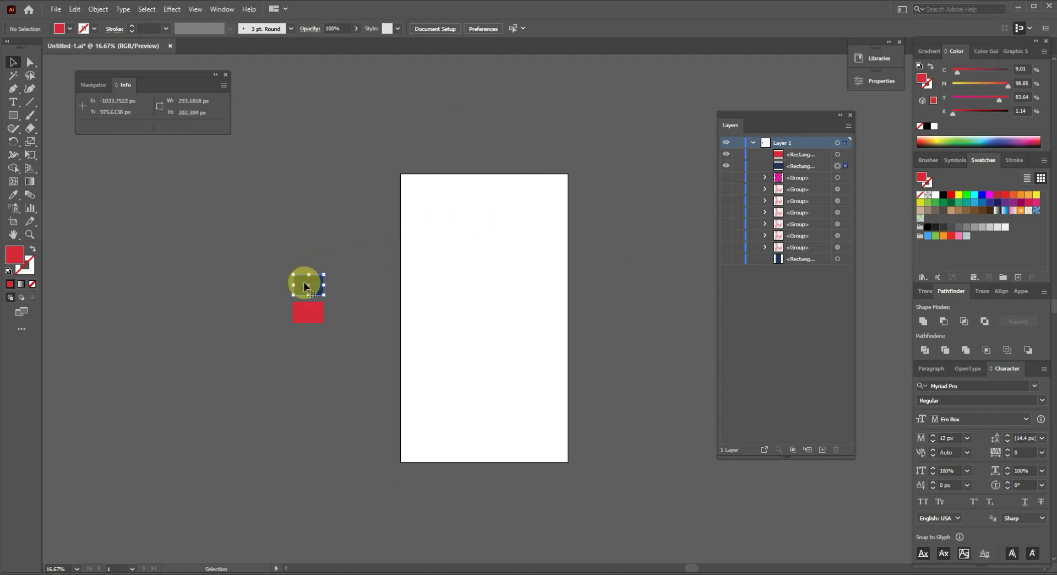
double_click(16, 256)
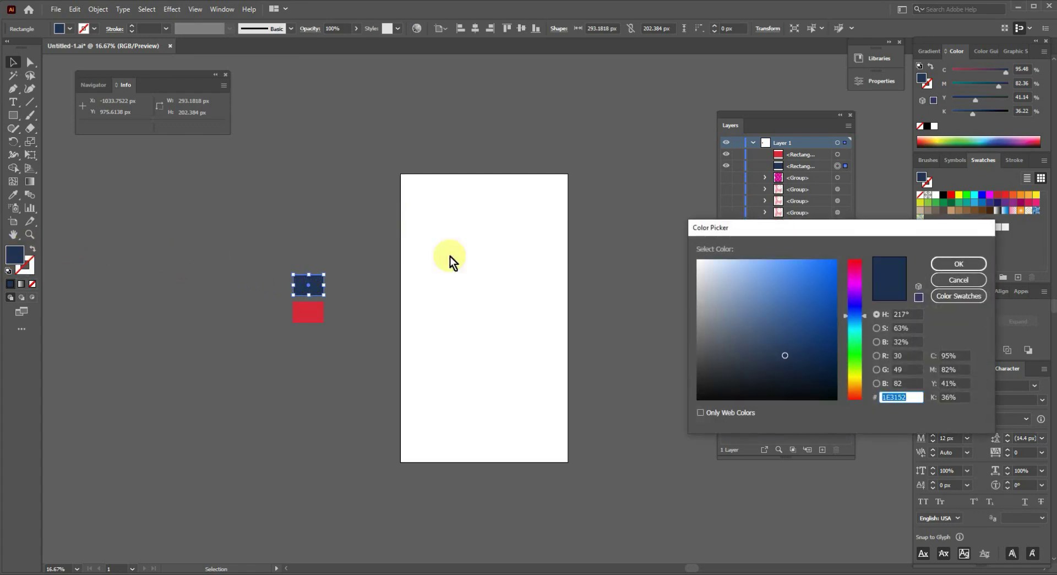
drag(737, 229, 480, 163)
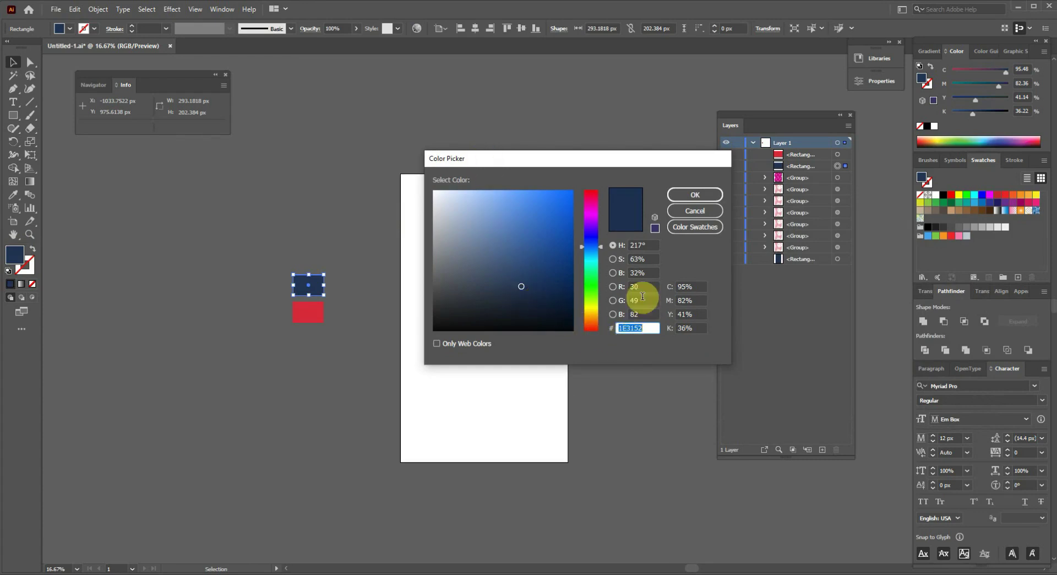
click(695, 196)
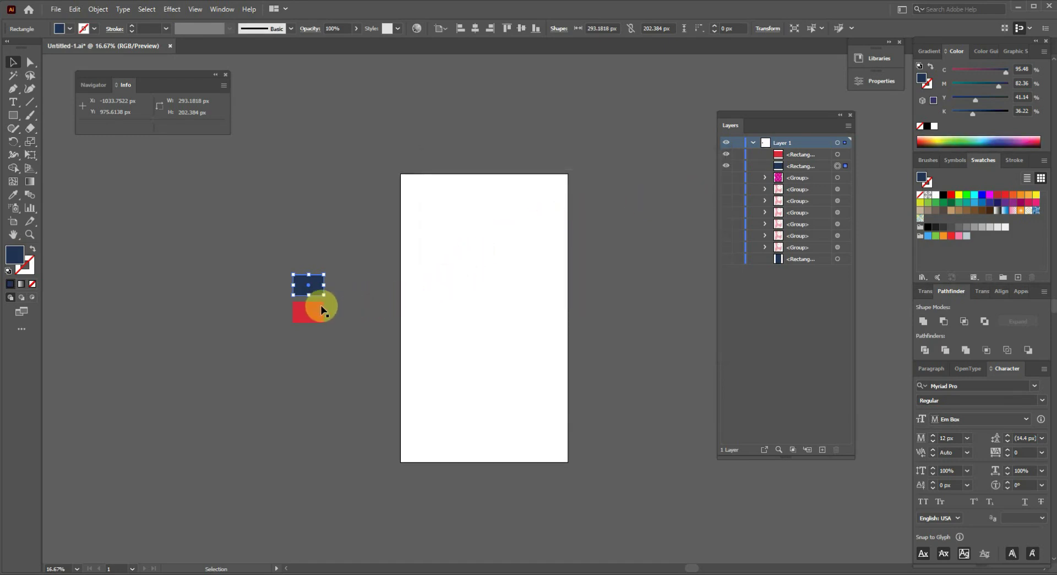
click(306, 309)
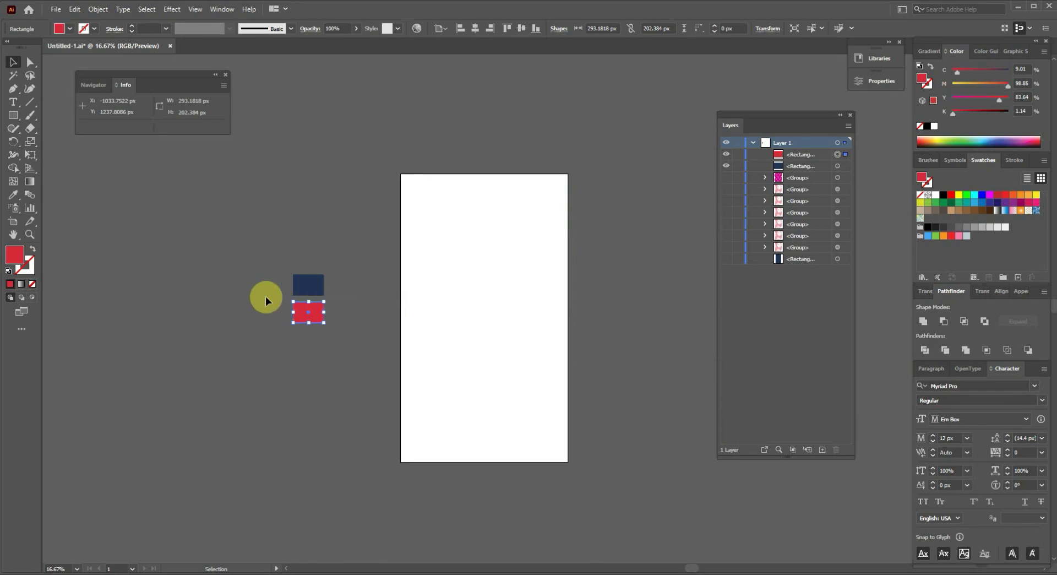
double_click(15, 255)
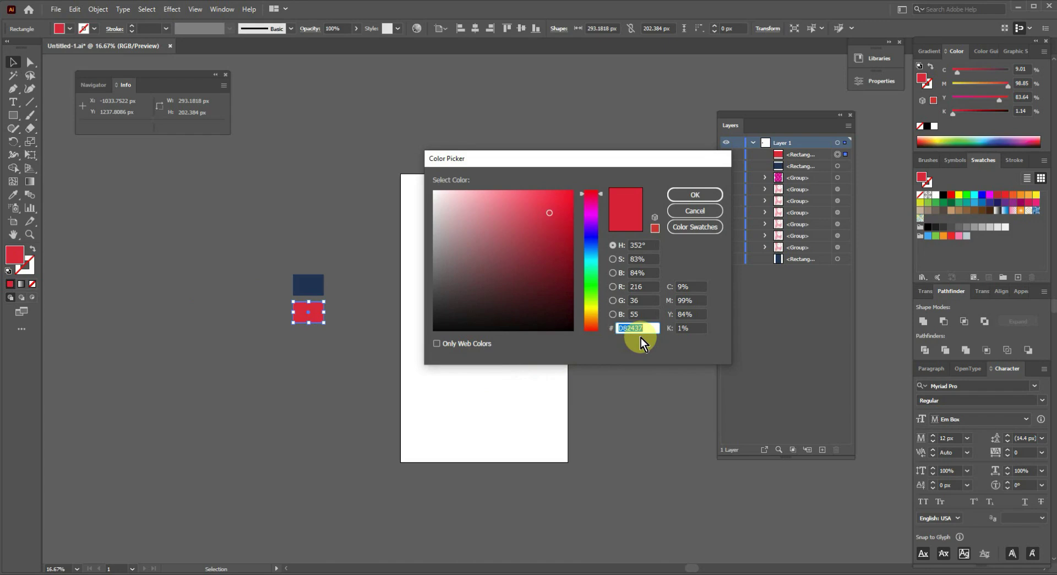
click(696, 195)
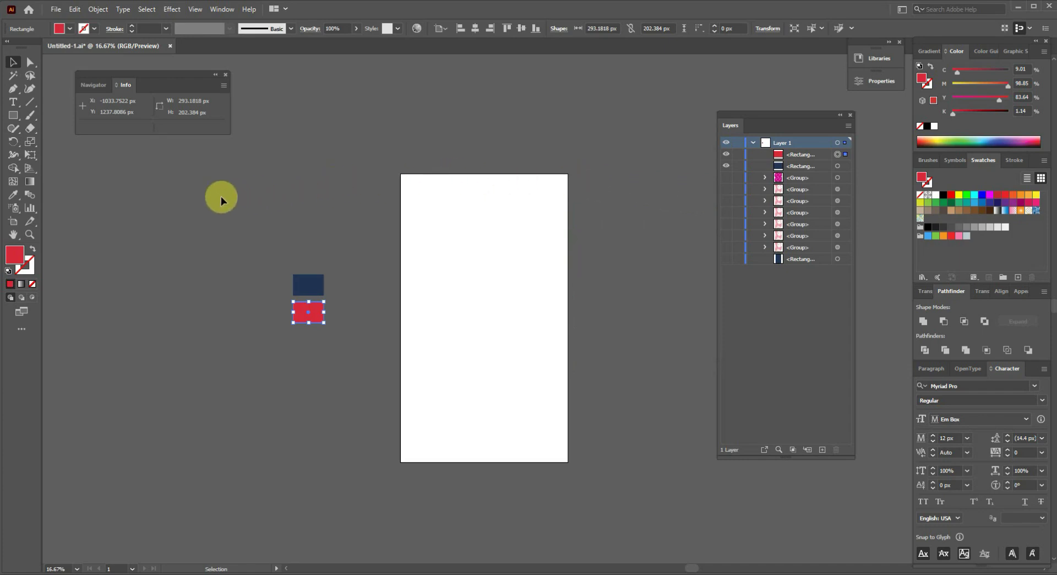
- Check the artboard's width and height with the Artboard tool, and clear the selection
click(13, 220)
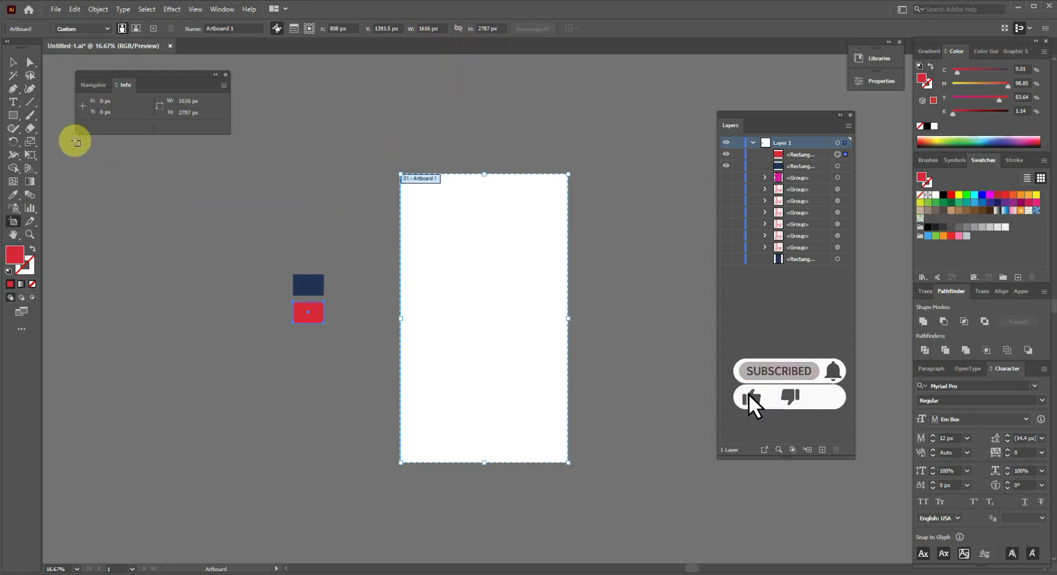
click(17, 65)
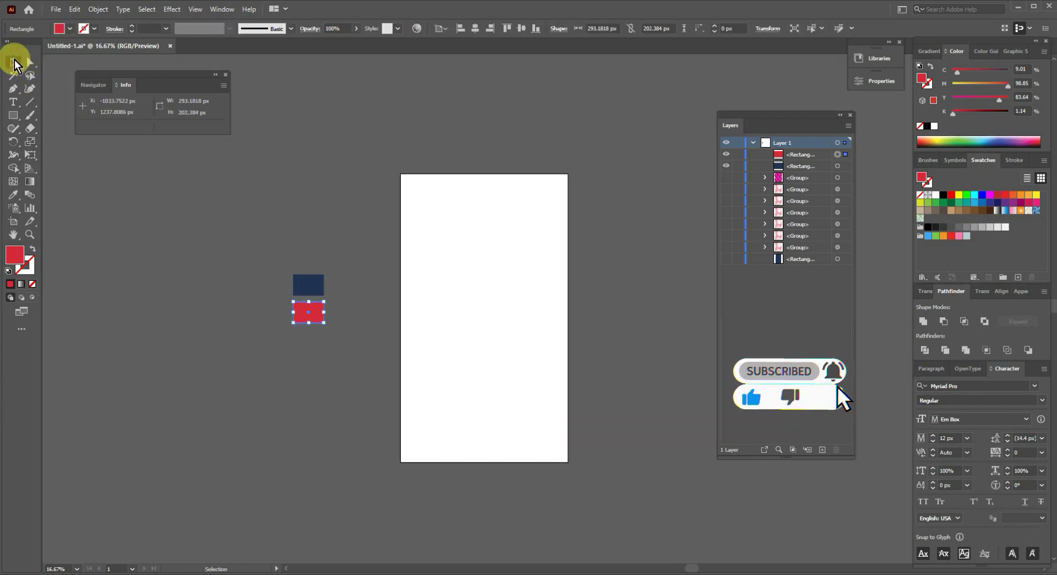
click(351, 214)
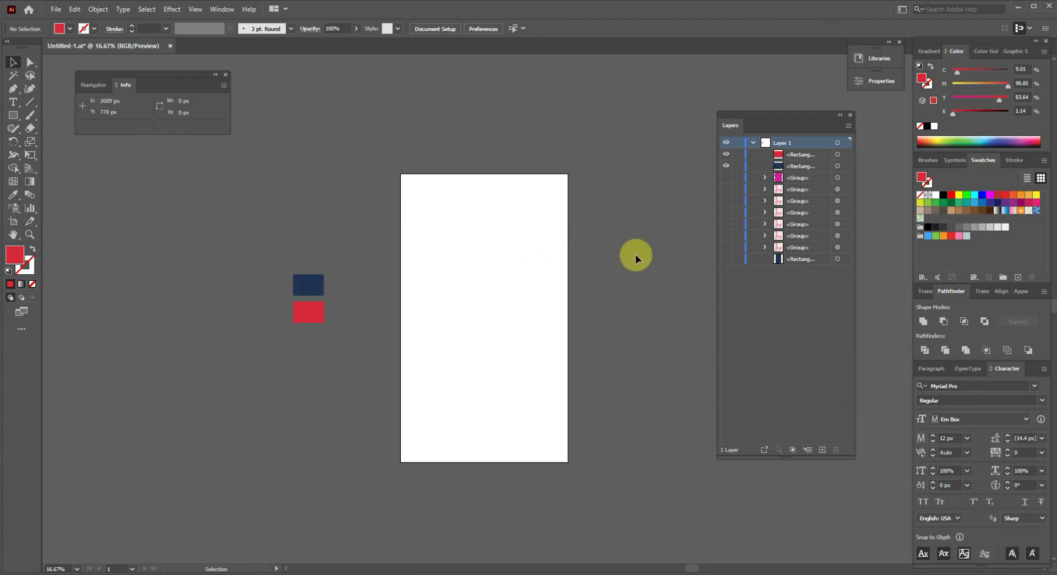
- Show the navy background rectangle, the six red hexagon texture groups and the magenta splatter group one by one
click(726, 259)
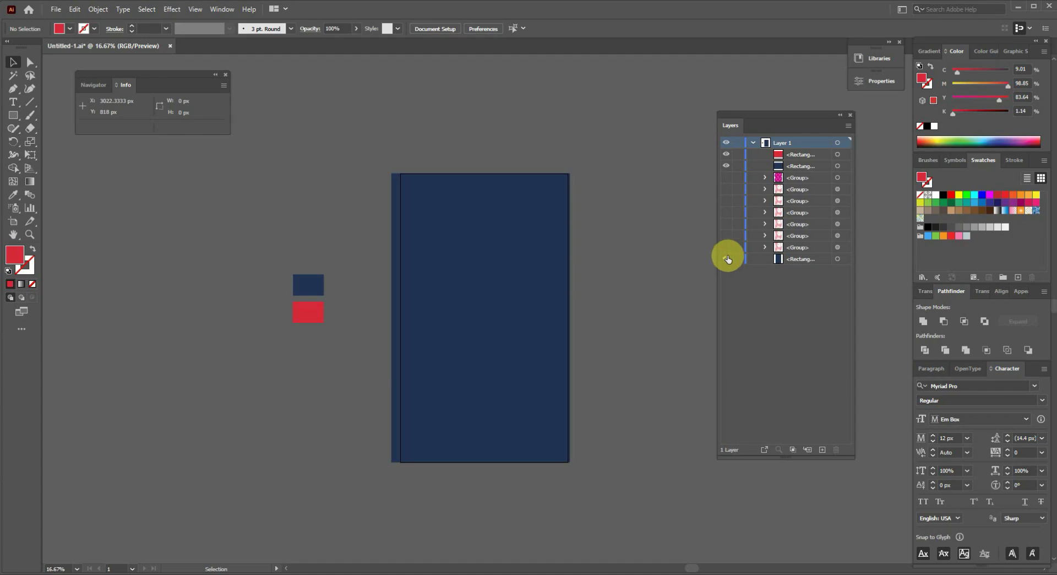
click(726, 247)
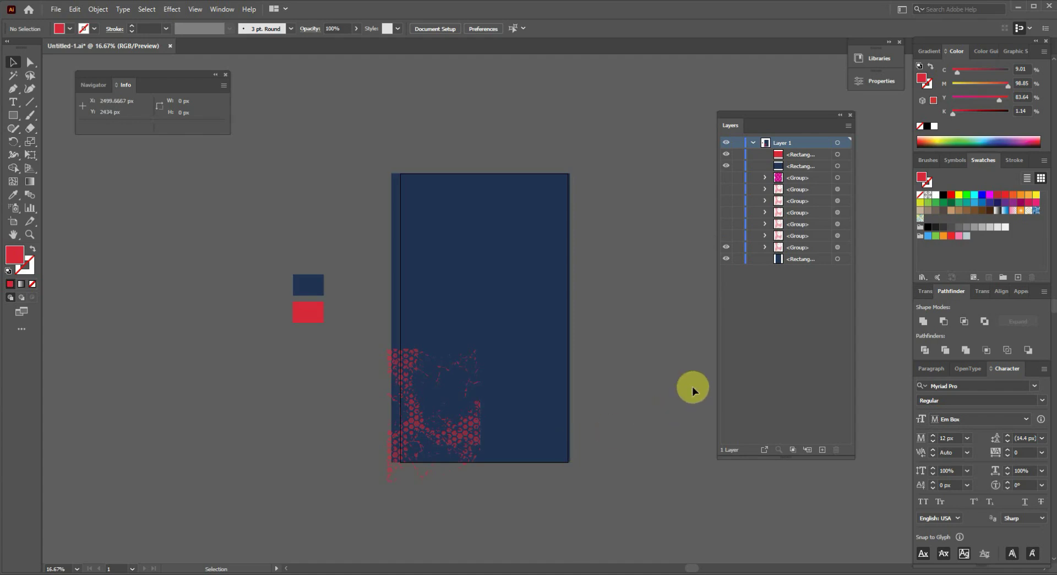
click(727, 236)
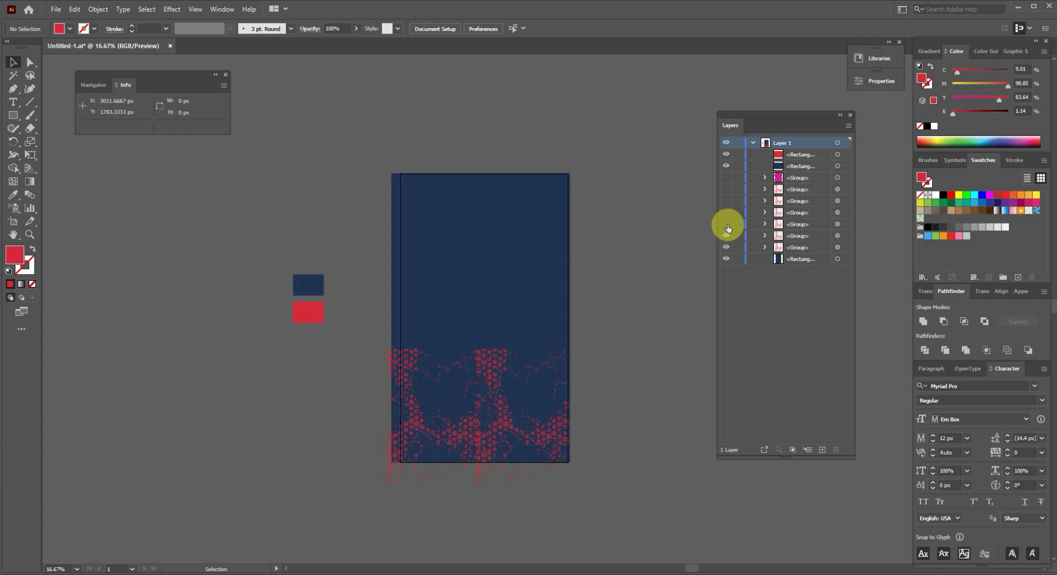
click(727, 225)
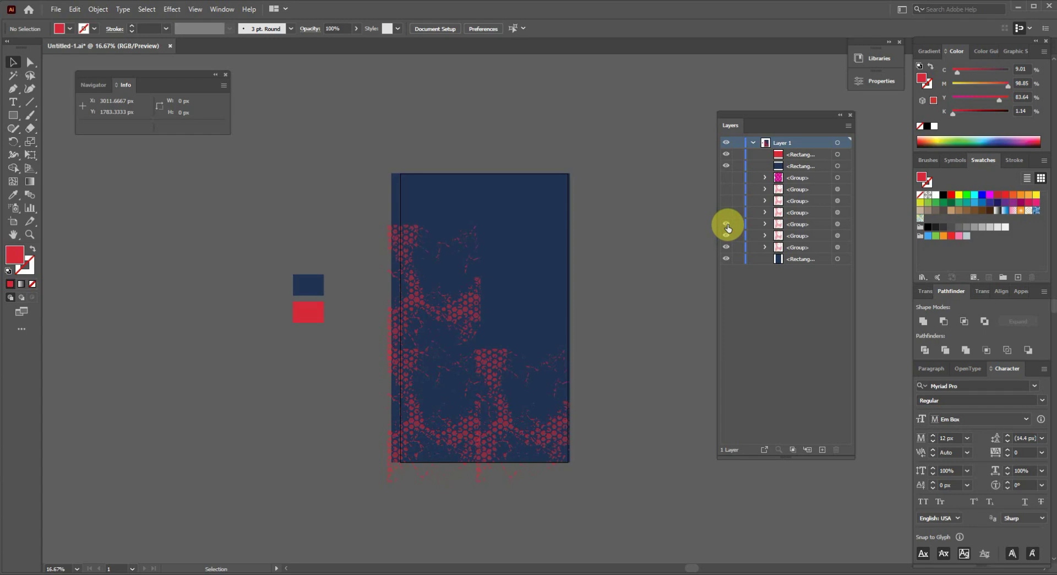
click(726, 213)
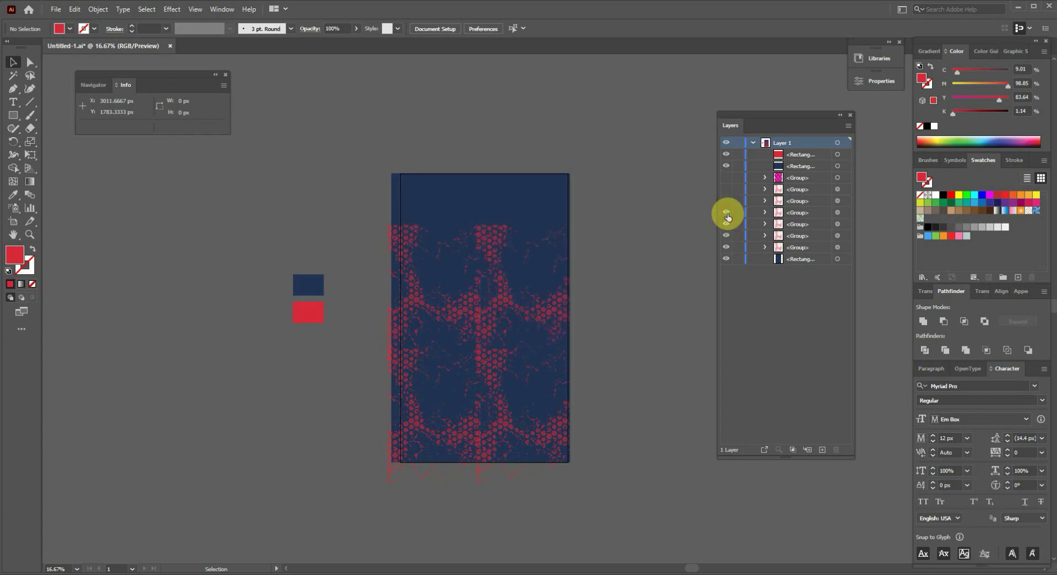
click(727, 202)
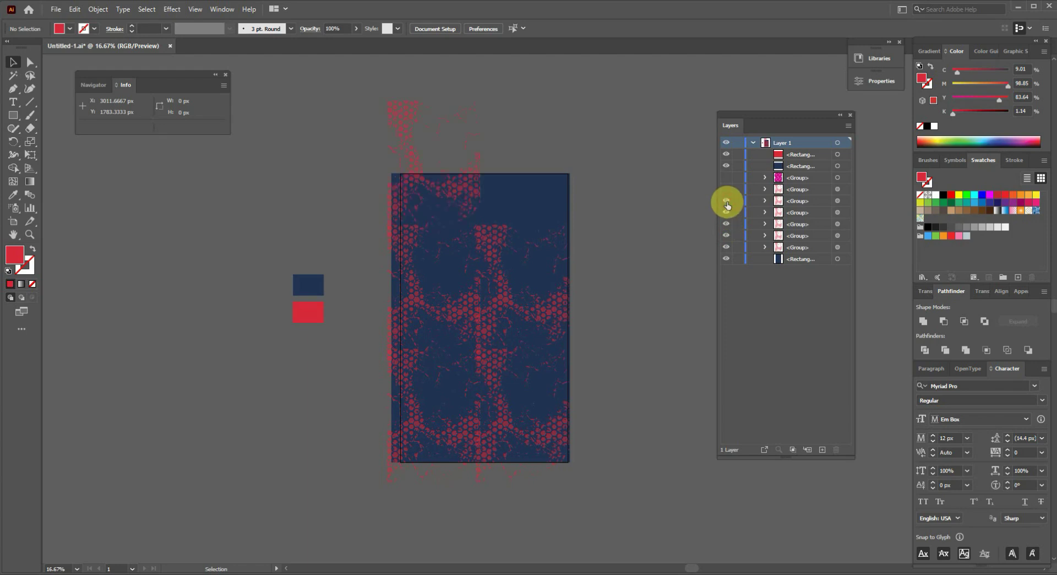
click(727, 190)
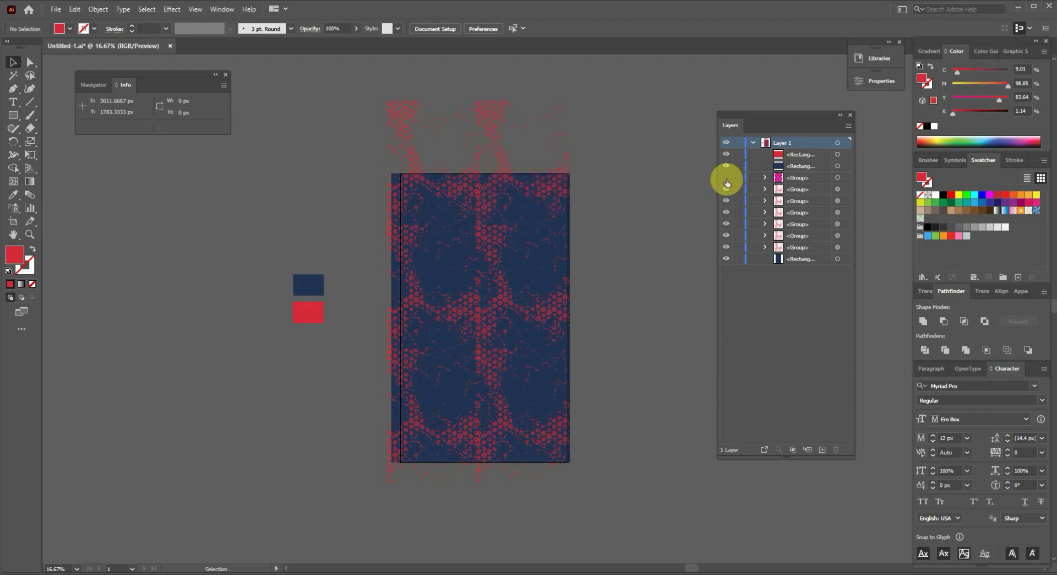
click(727, 177)
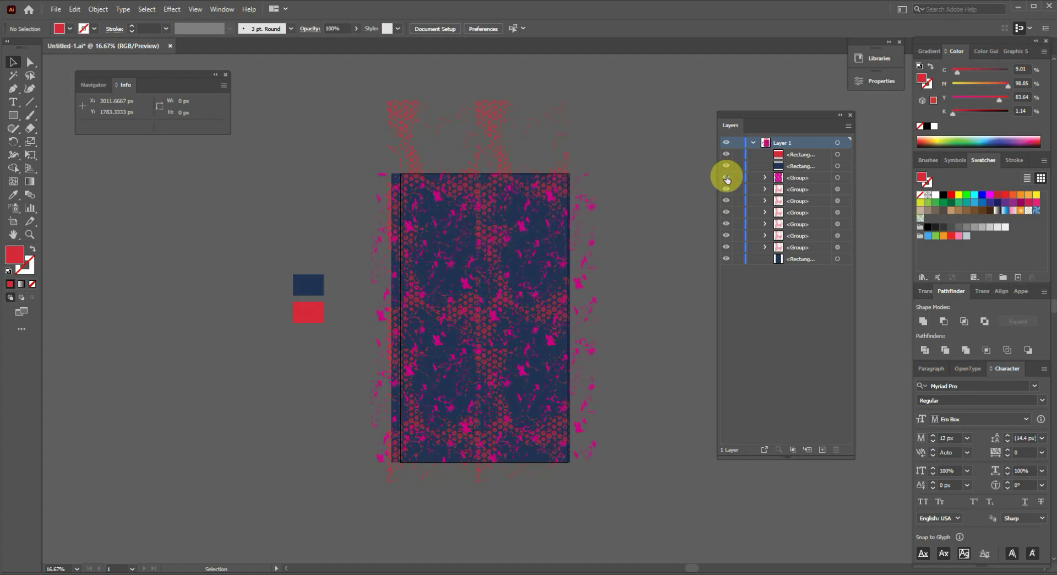
- Hide the magenta splatter, the six red hexagon textures and the navy background one by one, from the topmost object downwards
click(727, 178)
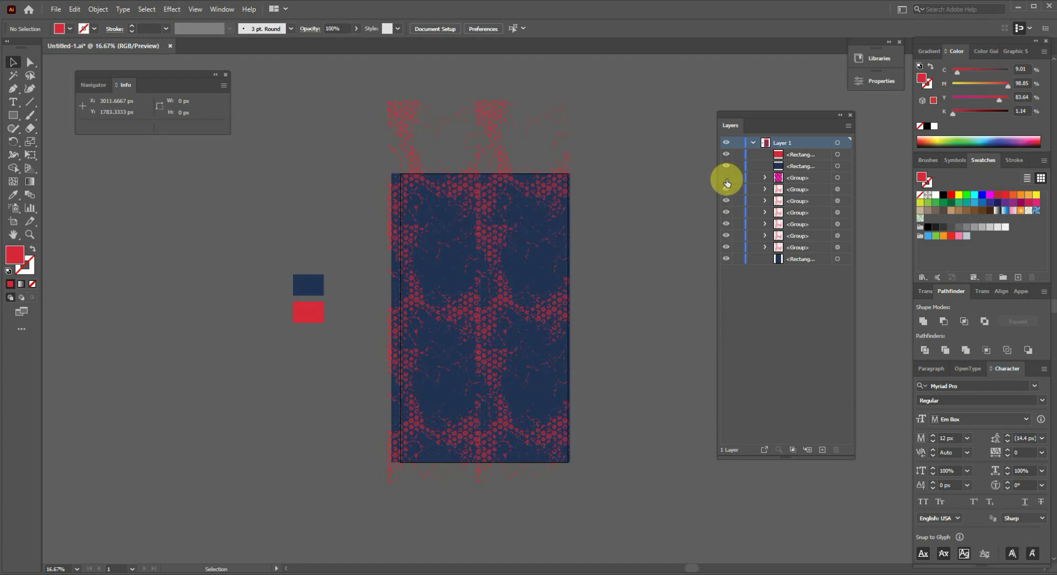
click(726, 189)
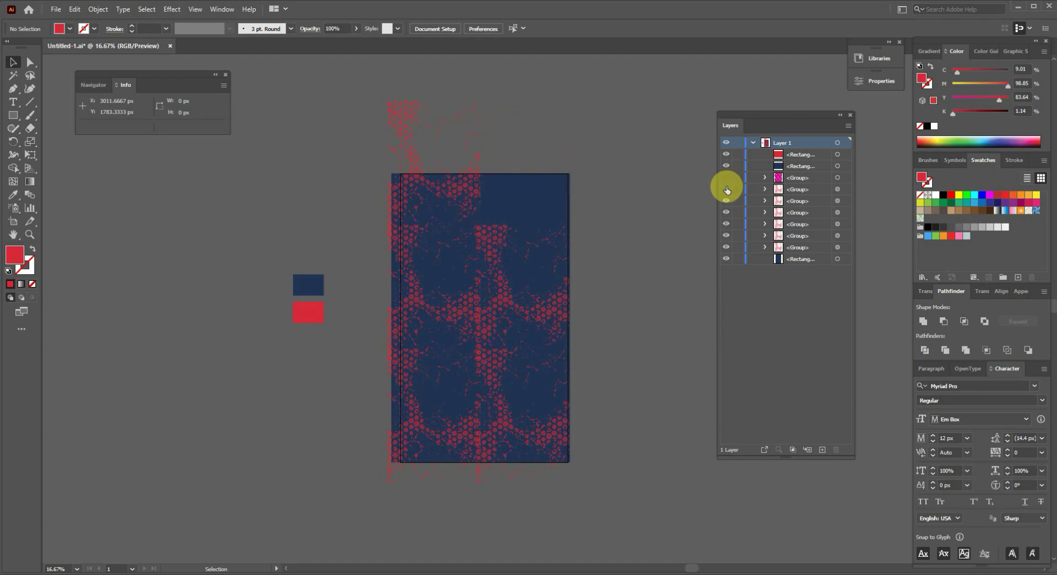
click(727, 201)
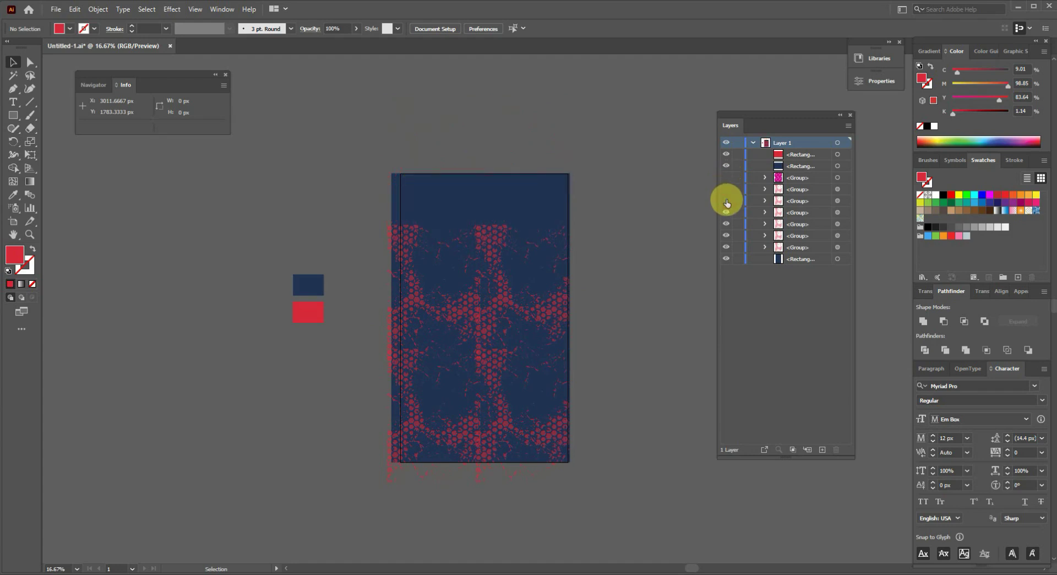
click(726, 213)
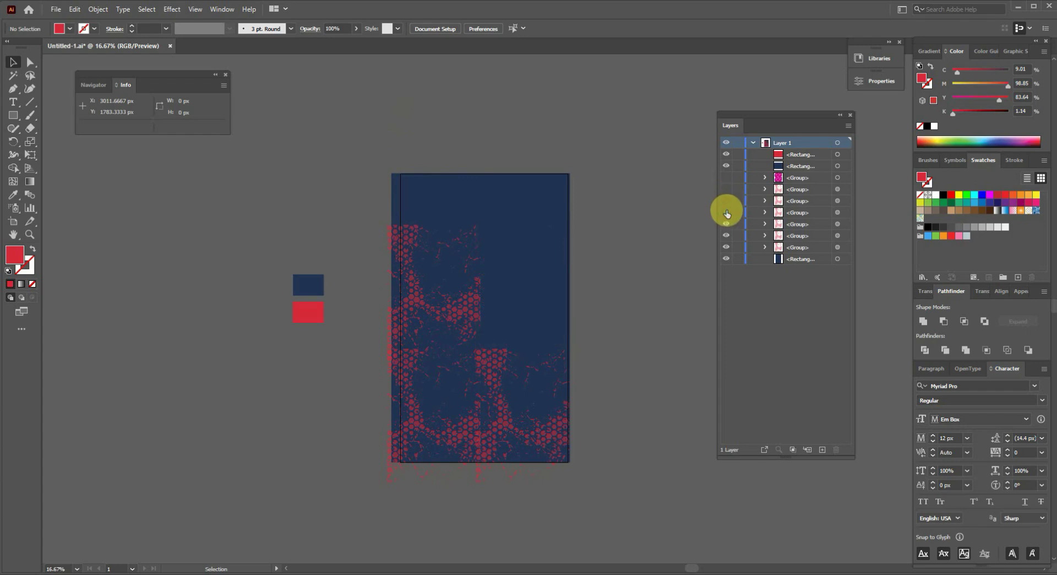
click(727, 225)
click(727, 236)
click(727, 247)
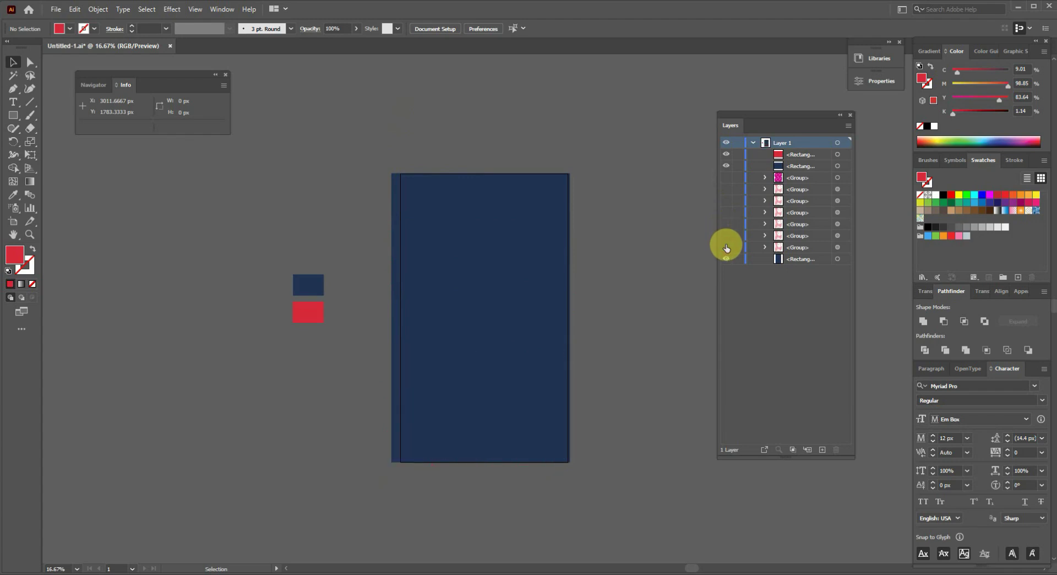
click(727, 258)
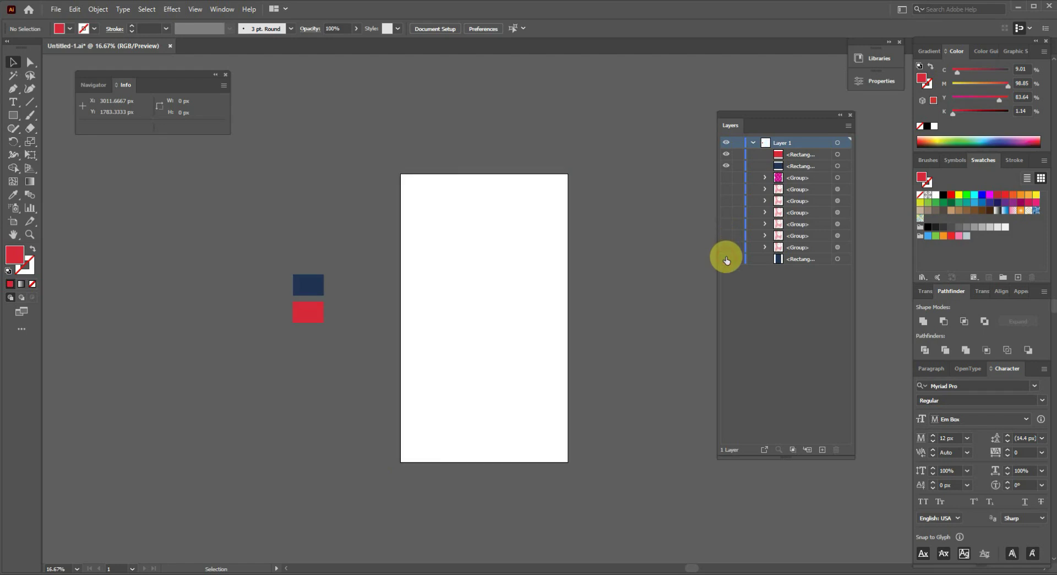
- Make the navy background, all six red hexagon textures and the magenta splatter group visible again, in stacking order from the back
click(727, 258)
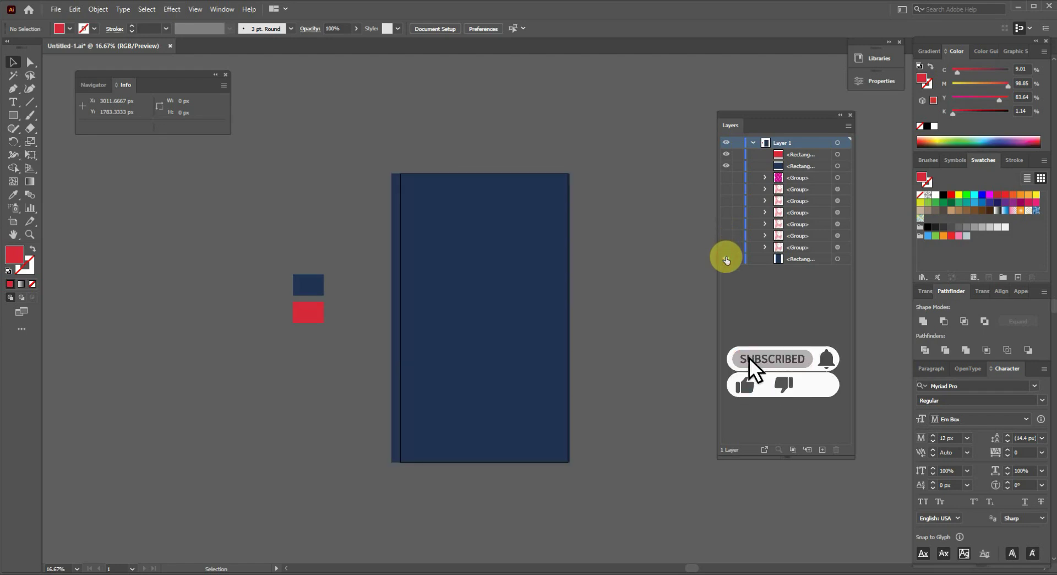
click(727, 248)
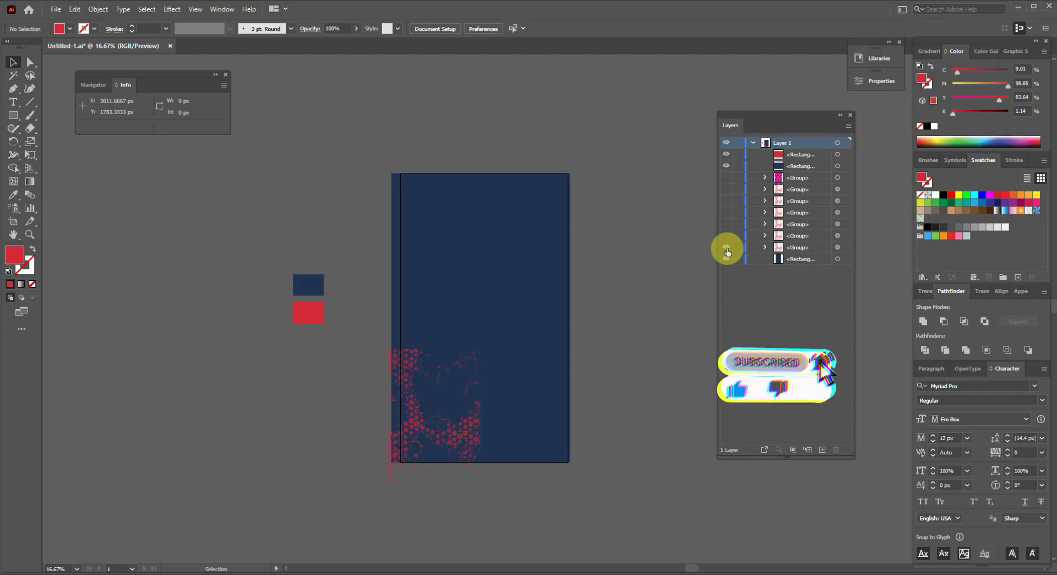
click(727, 237)
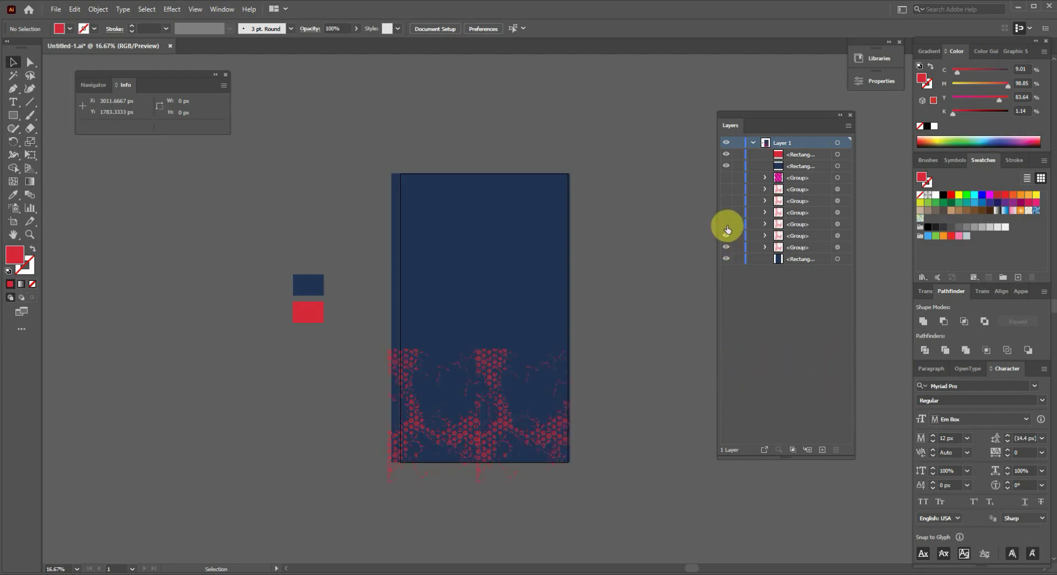
click(727, 226)
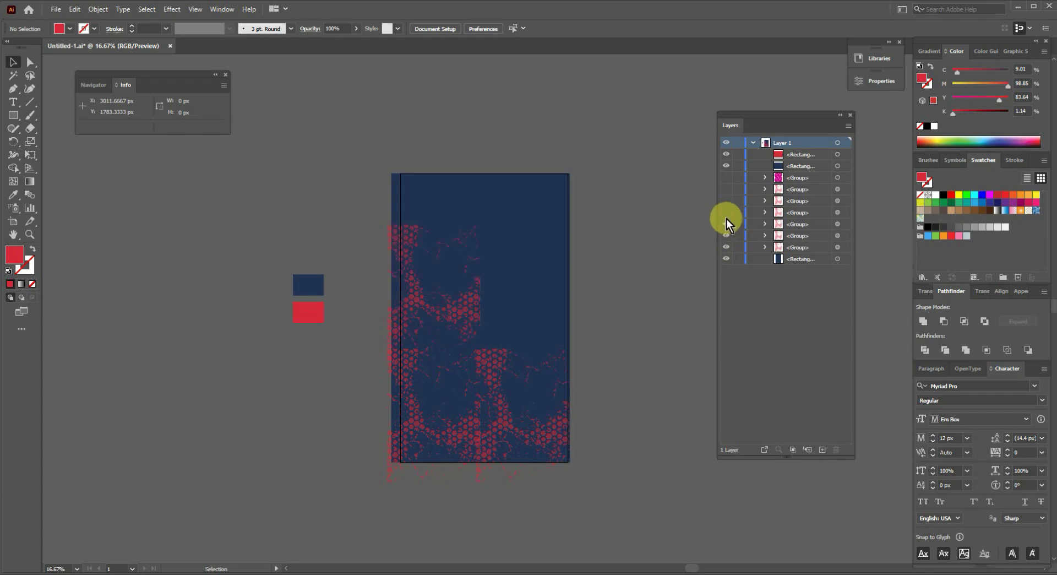
click(726, 215)
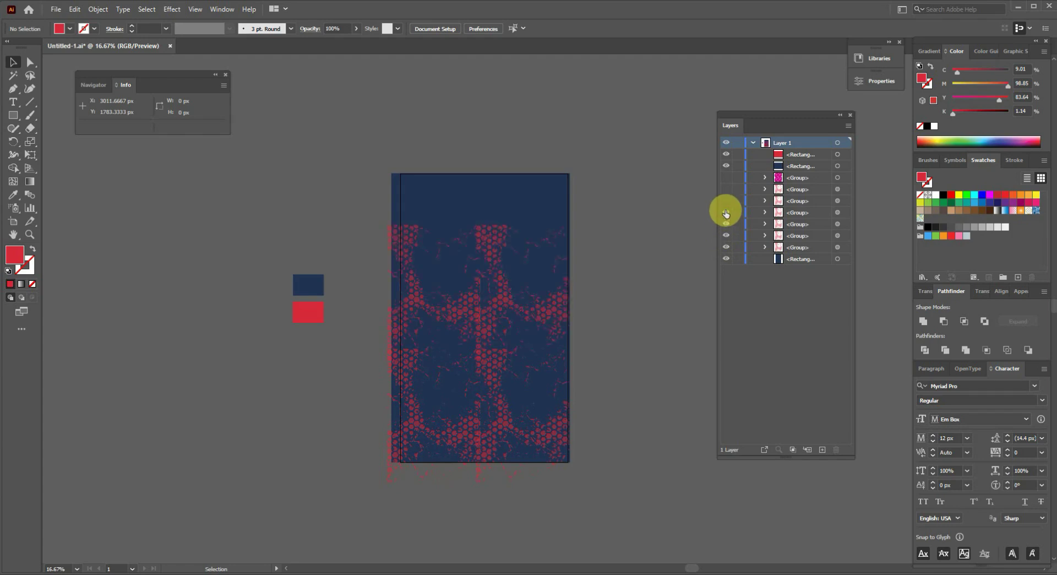
click(726, 202)
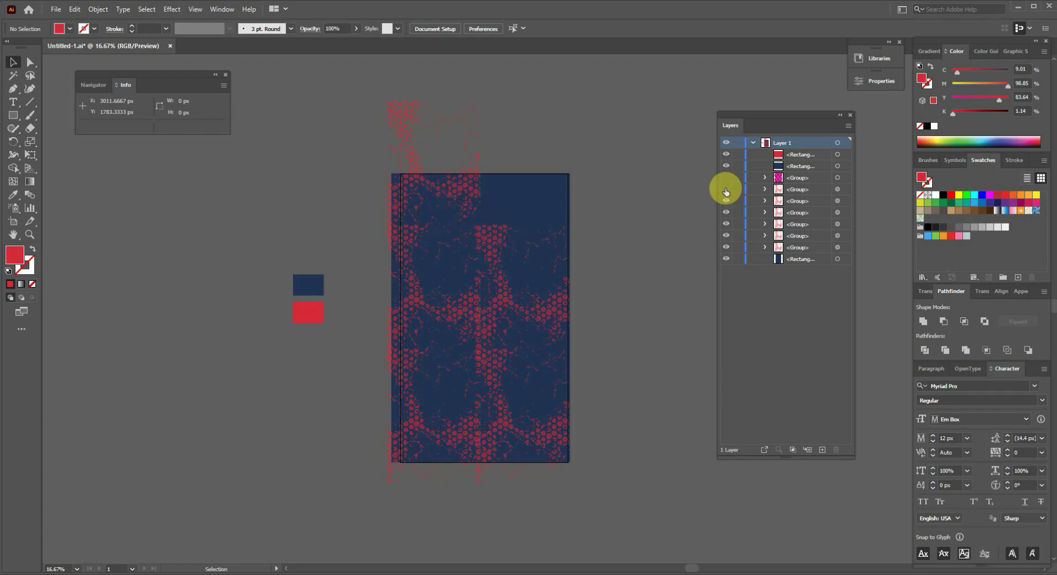
click(726, 190)
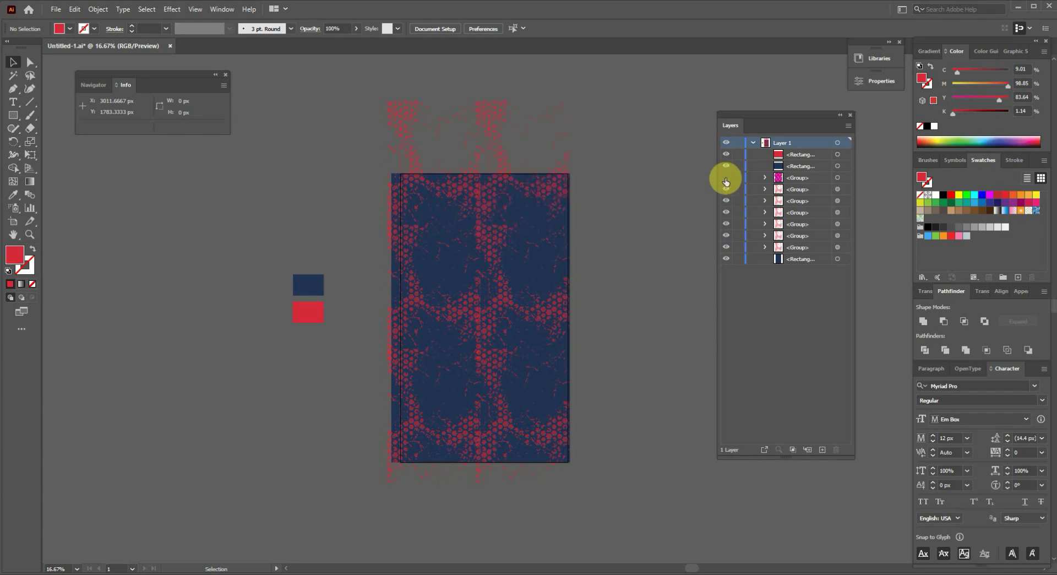
click(726, 178)
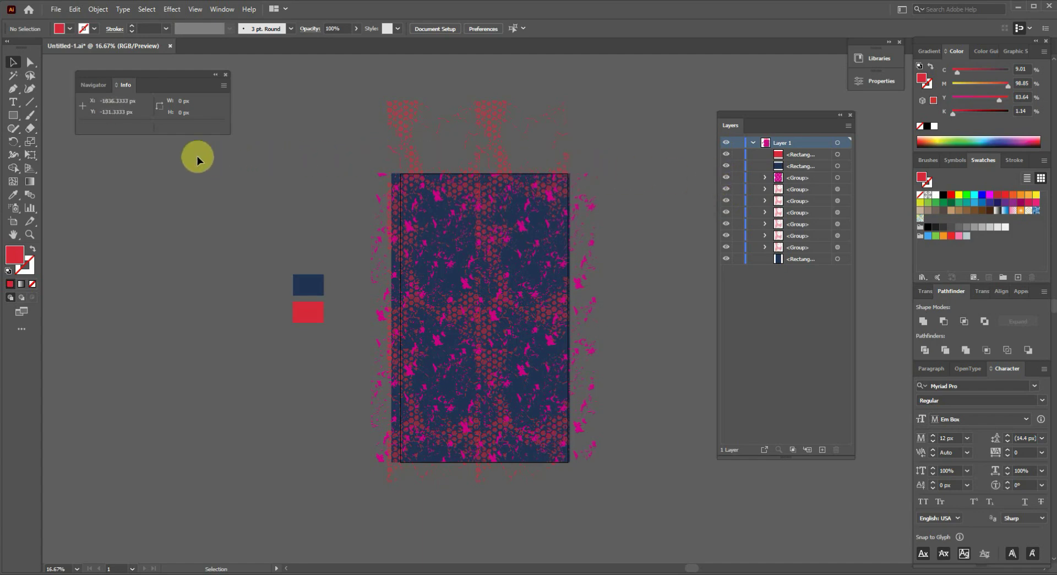
- Draw a red rectangle over the pattern and pull its left side in to the artboard edge, about 1644 by 2790 px
click(13, 115)
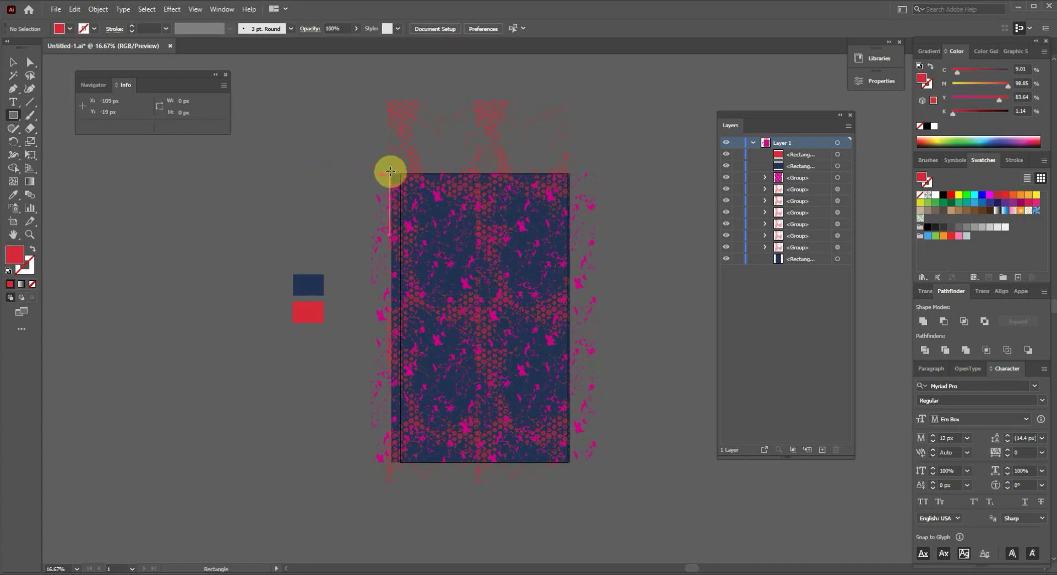
drag(390, 172, 569, 460)
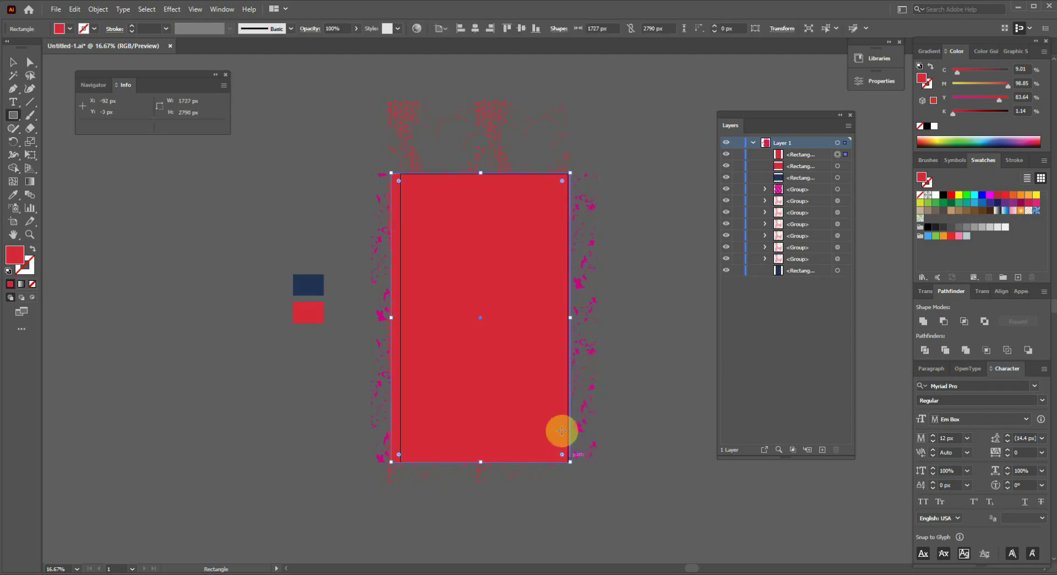
click(14, 63)
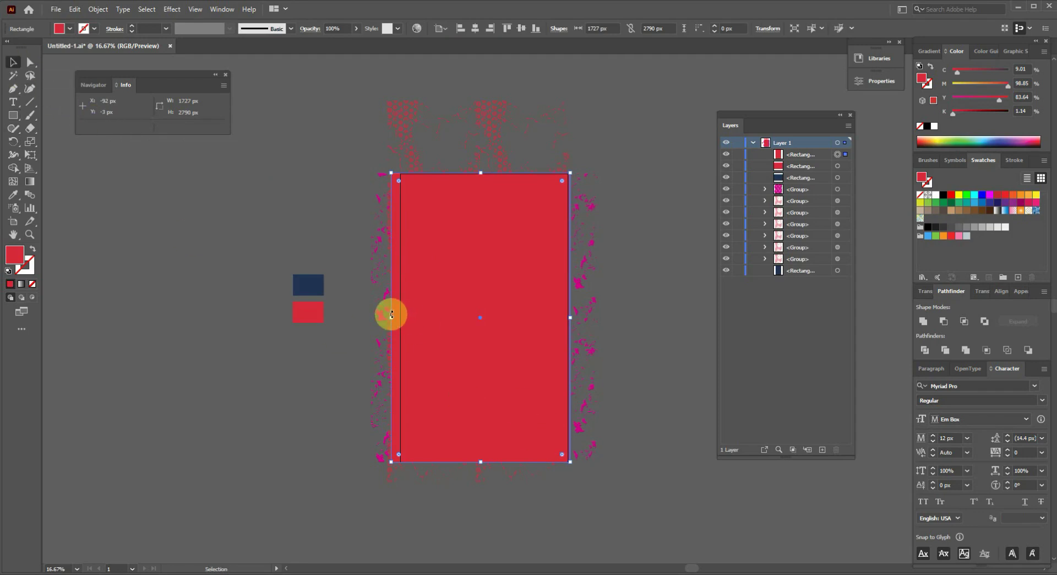
drag(391, 316, 393, 318)
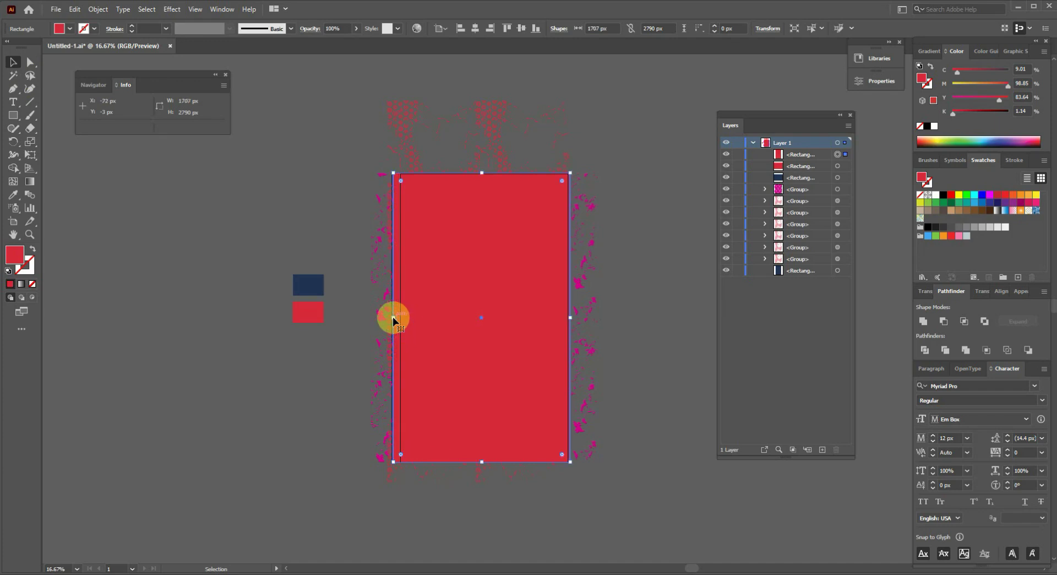
key(ctrl+z)
- Check the red rectangle's edges against the artboard's bounds with the Artboard tool
click(16, 222)
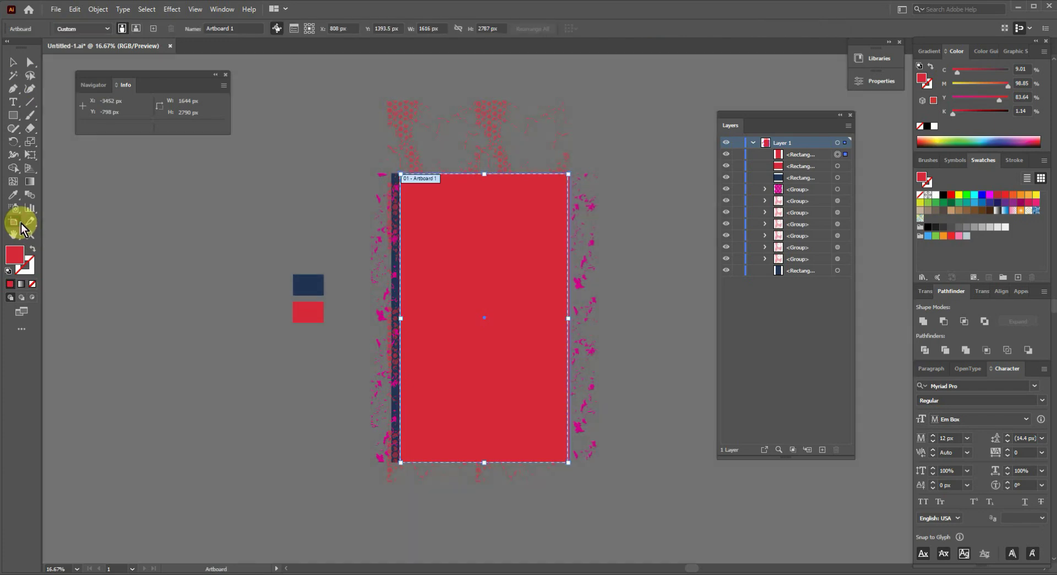
mouse_move(404, 321)
mouse_down()
mouse_move(470, 319)
mouse_move(411, 307)
mouse_up()
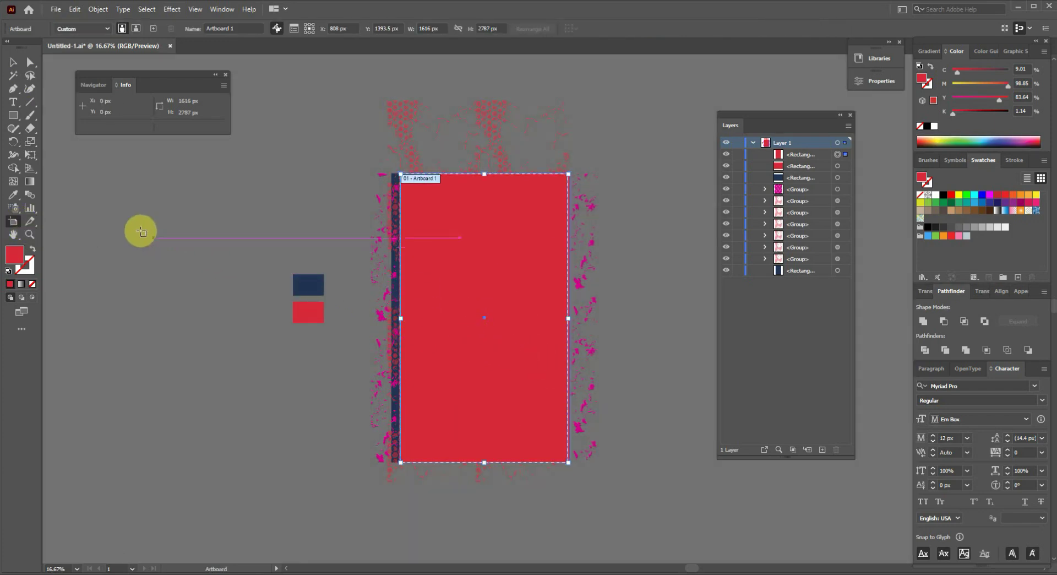
click(14, 63)
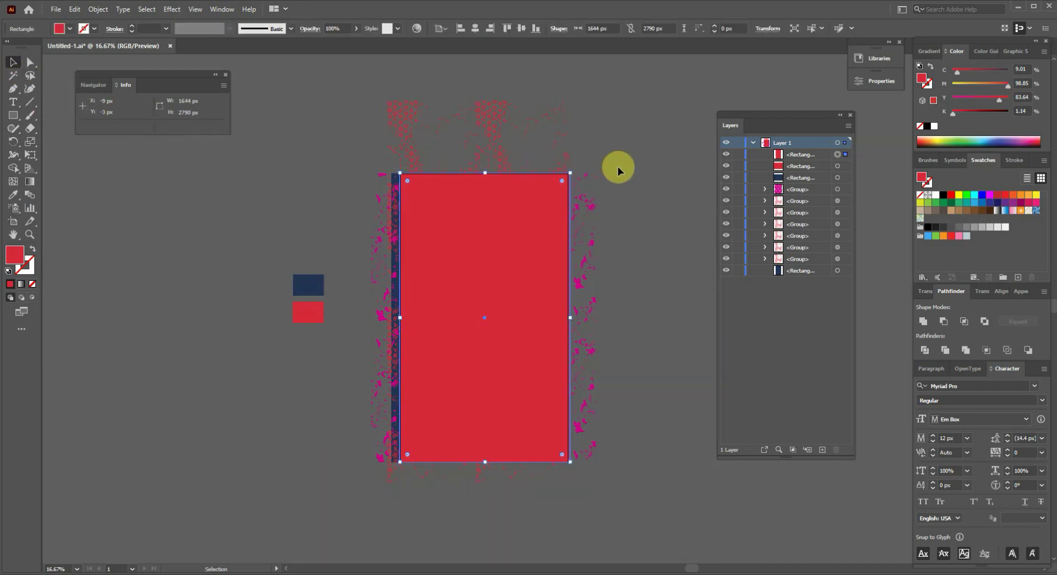
- Clip the navy background, hexagon textures and magenta splatter to the red rectangle with a clipping mask, leaving out the two colour swatches, and deselect
click(559, 278)
drag(411, 424, 465, 310)
key(ctrl+a)
right_click(465, 309)
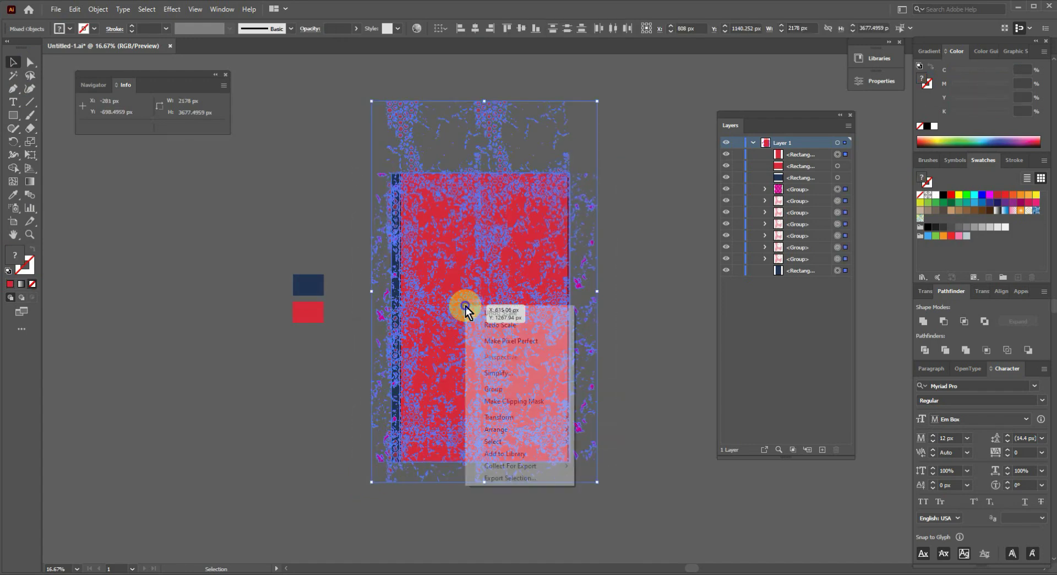
click(530, 402)
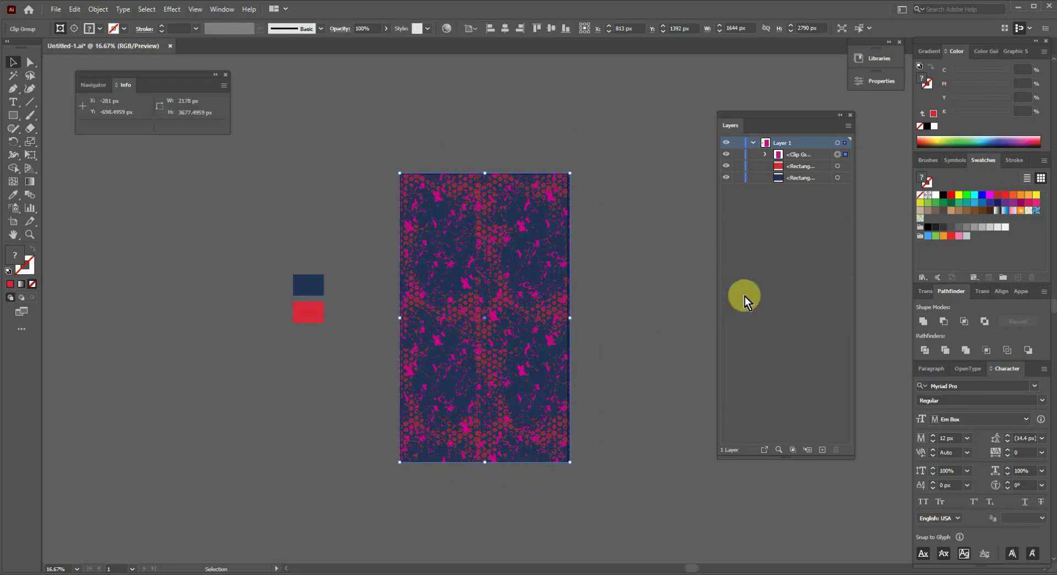
click(676, 258)
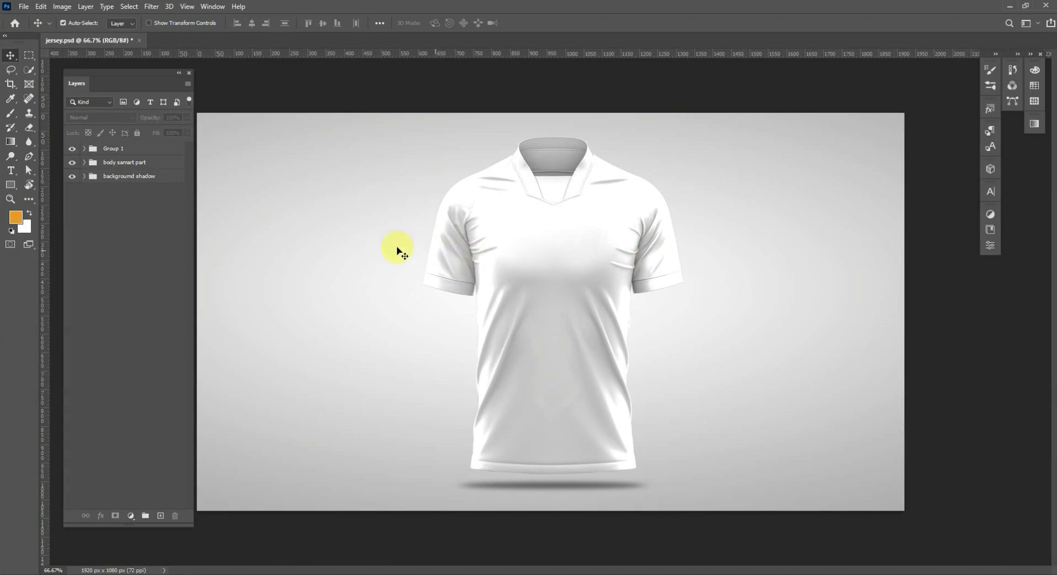
- Switch to jersey.psd in Photoshop, expand the body samart part group and toggle Color Fill 6 to see which jersey part it covers
click(84, 162)
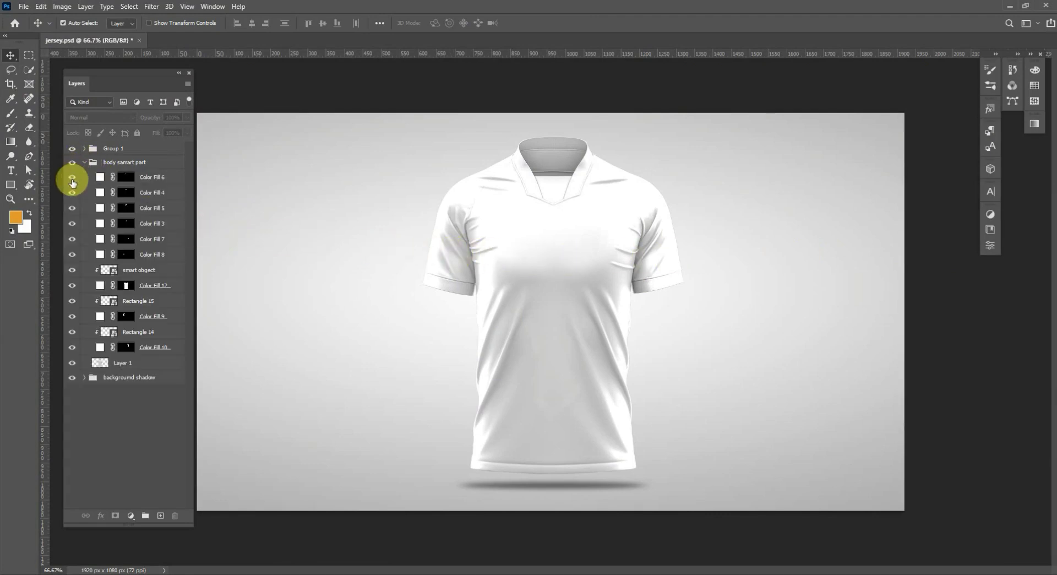
click(72, 179)
click(73, 180)
click(72, 180)
- Toggle Color Fill 4 to identify its jersey part, and set that inner neck fill to grey 7d7e7d
click(71, 191)
click(72, 192)
click(71, 192)
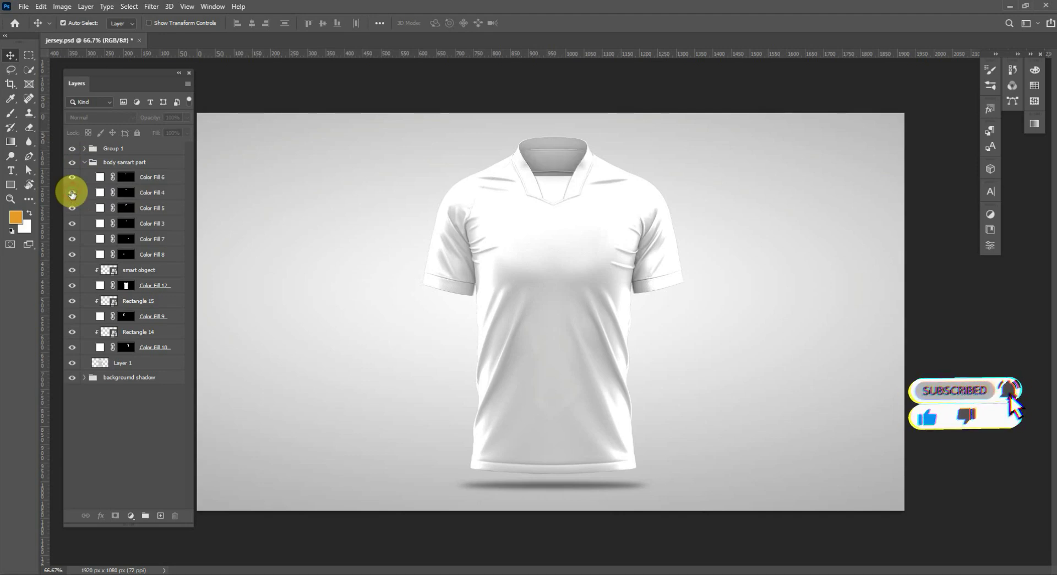
click(99, 193)
double_click(101, 192)
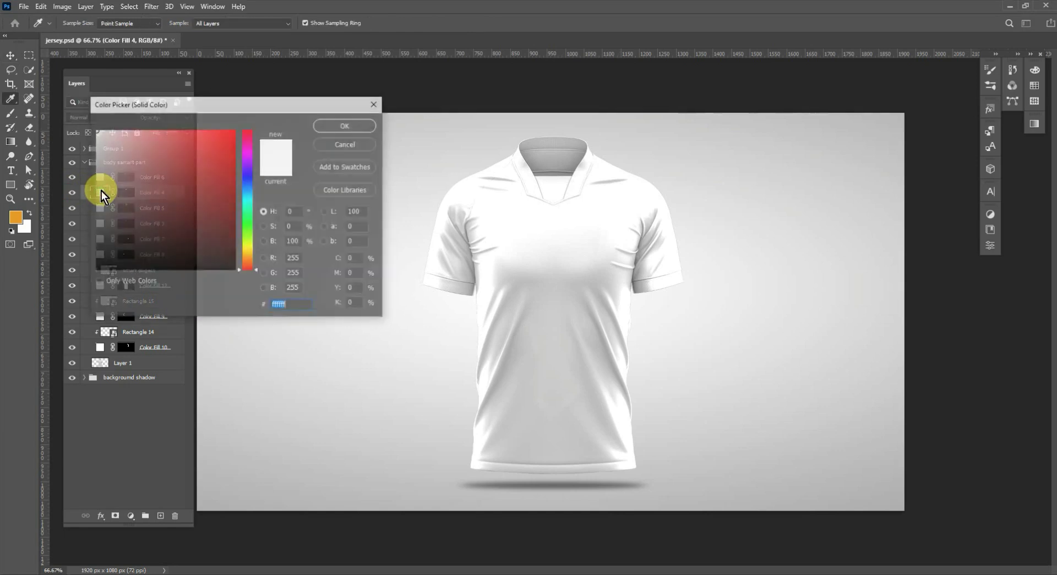
drag(274, 302, 289, 310)
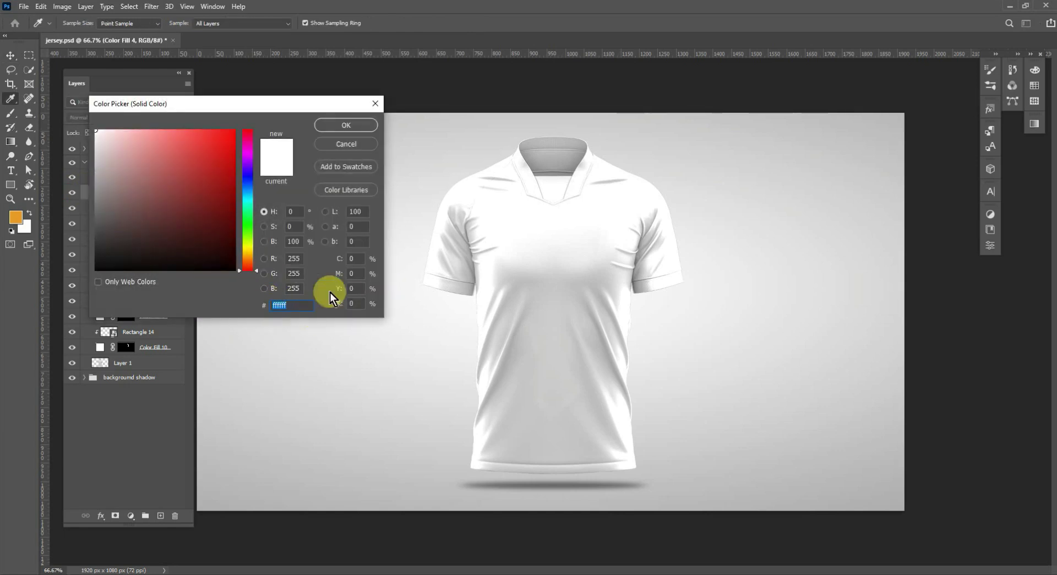
drag(267, 104, 401, 110)
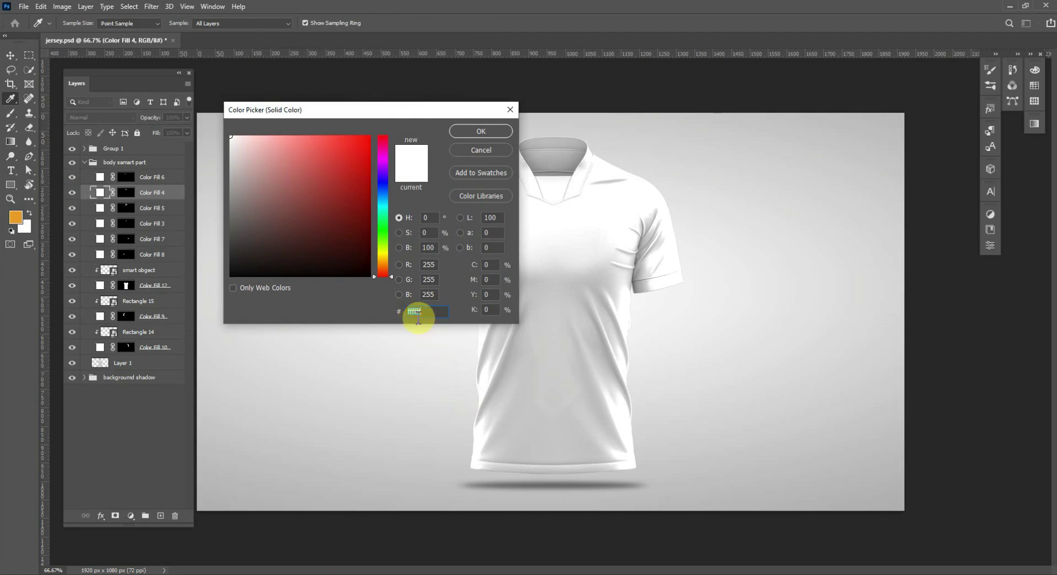
text(7d7e7d)
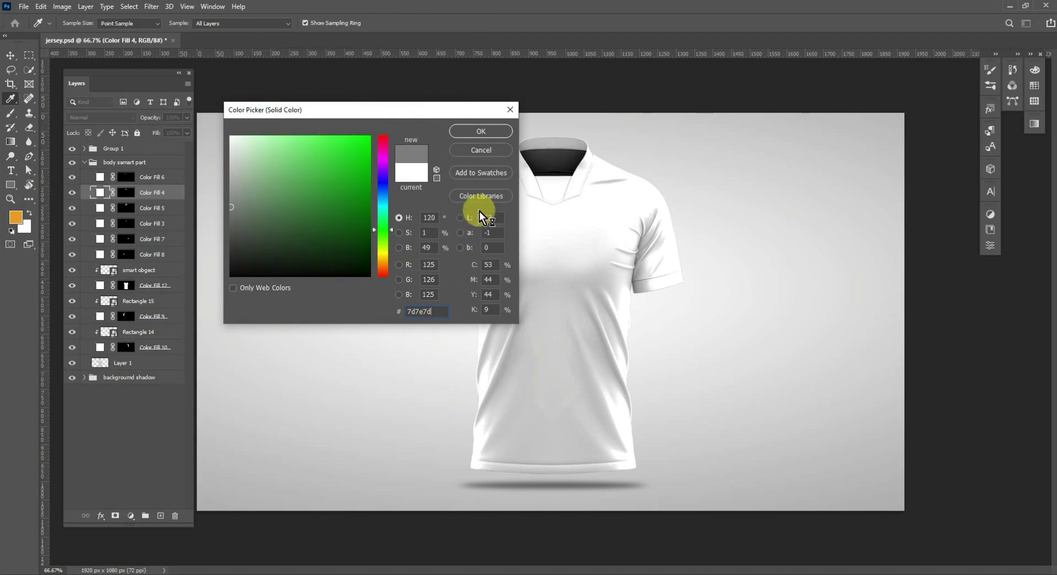
click(478, 131)
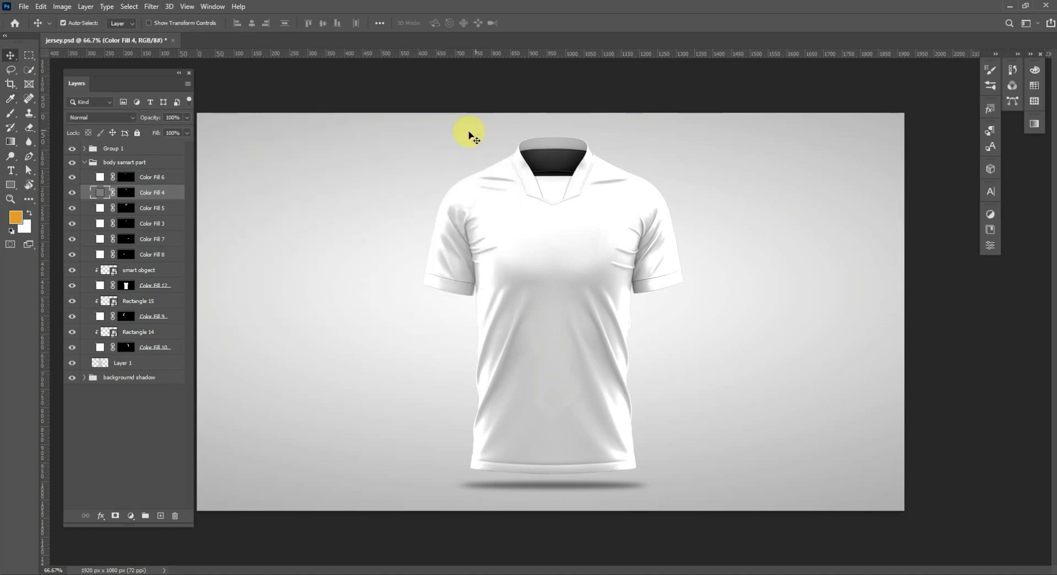
- Toggle Color Fill 5 to identify its jersey part, and set that collar fill to red c70038
click(71, 209)
click(71, 209)
click(71, 209)
click(72, 210)
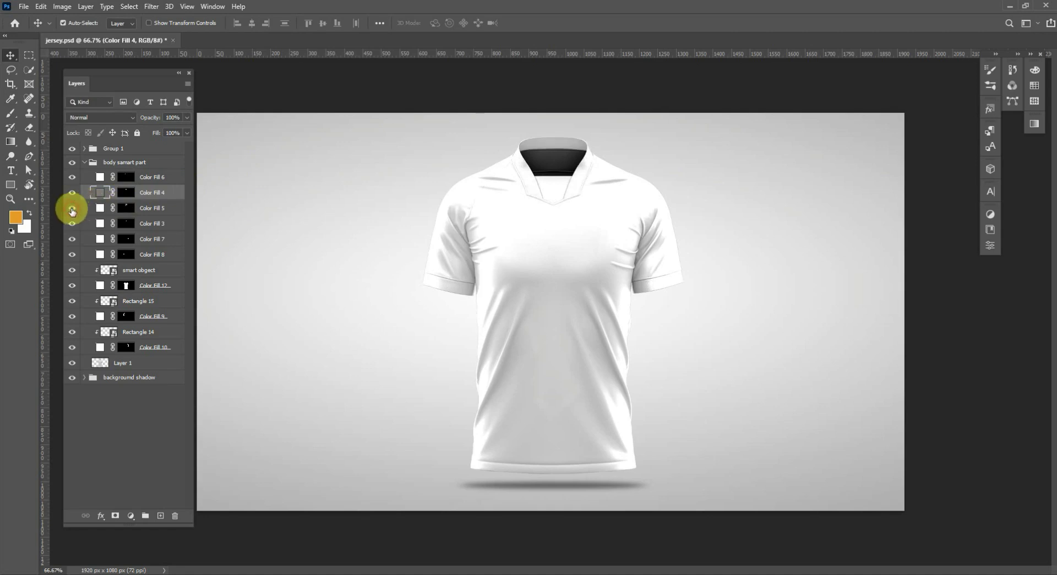
click(72, 209)
click(72, 209)
double_click(99, 209)
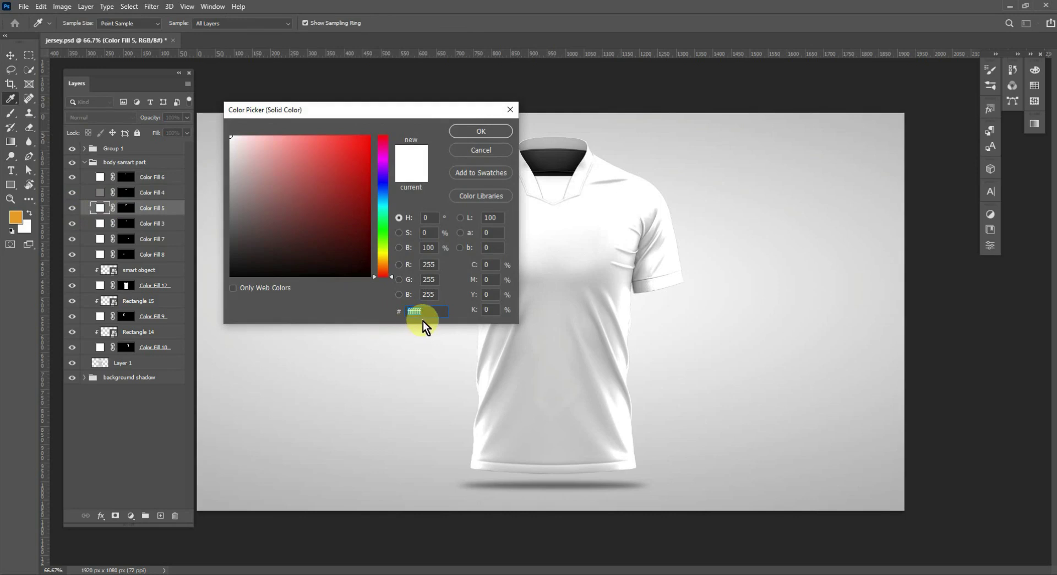
text(c70038)
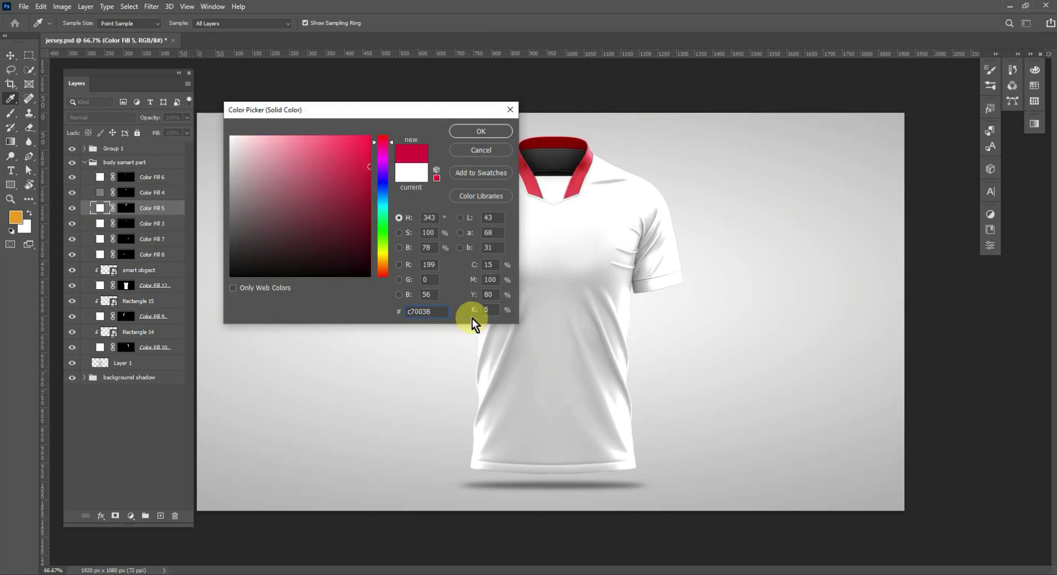
click(472, 130)
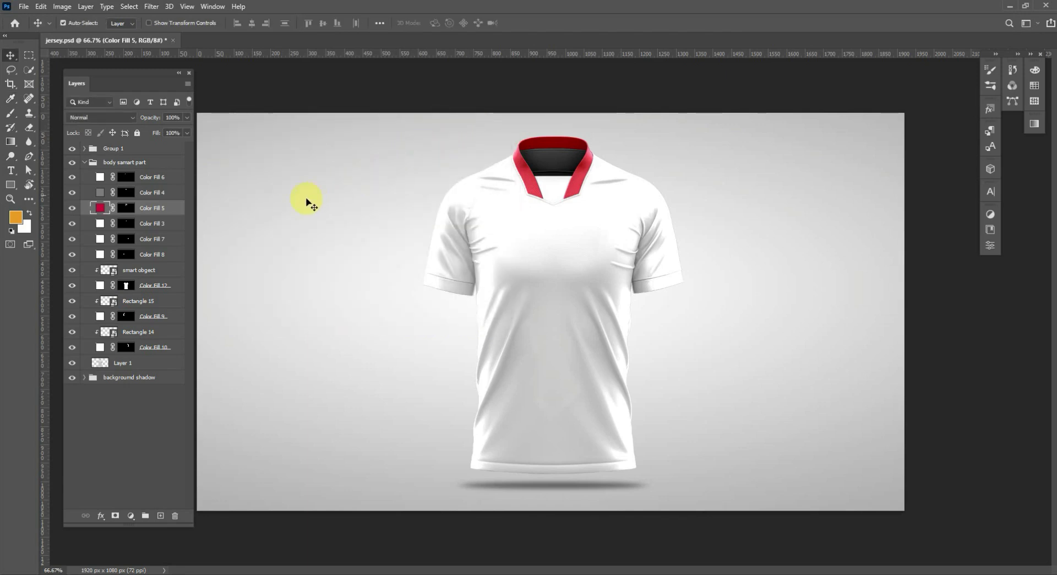
- Toggle Color Fill 3 to identify its jersey part, and set that fill inside the collar's V opening to grey 757575
click(73, 224)
click(72, 225)
click(72, 225)
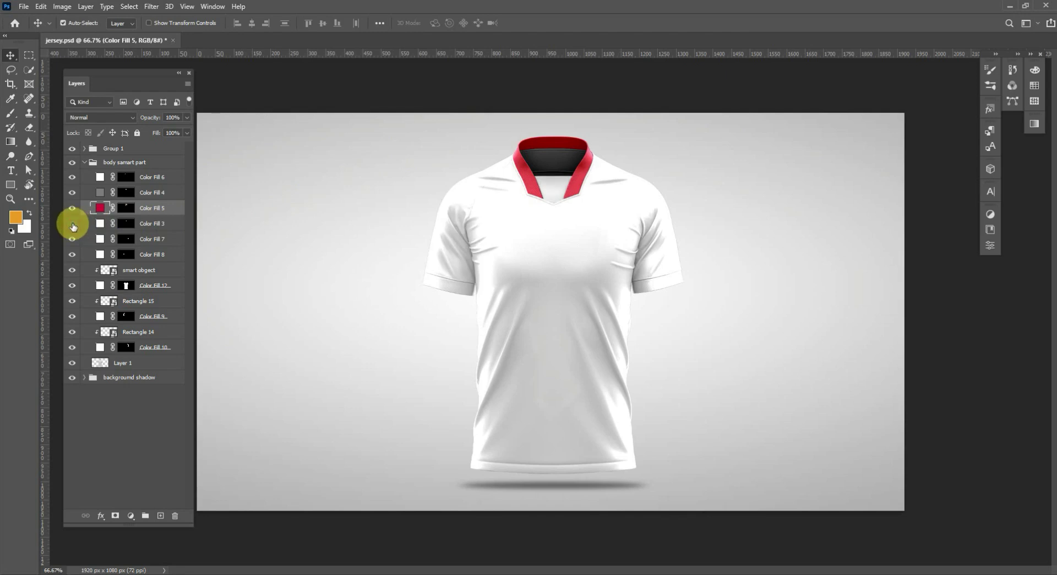
click(73, 225)
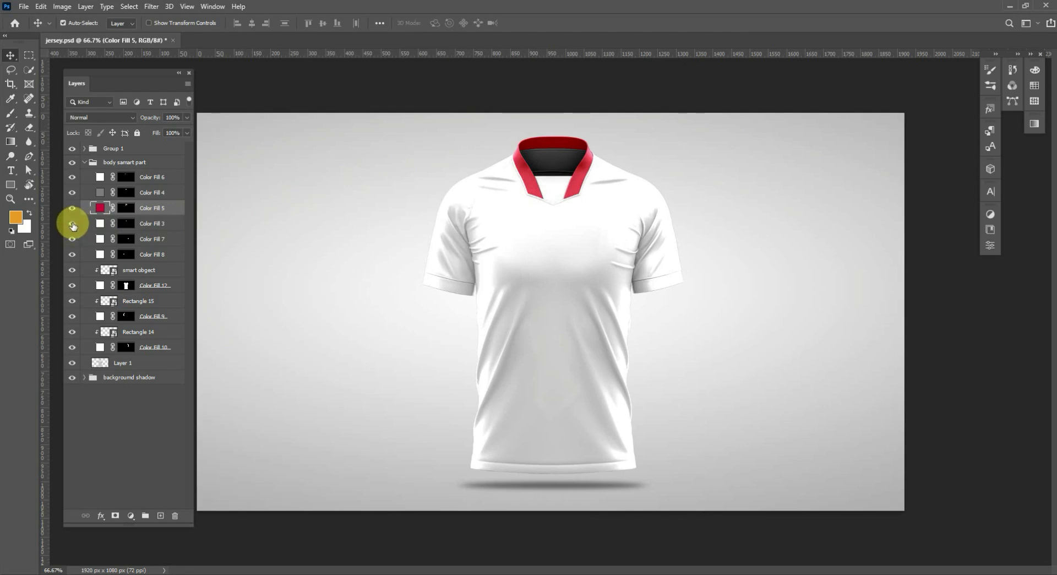
click(100, 223)
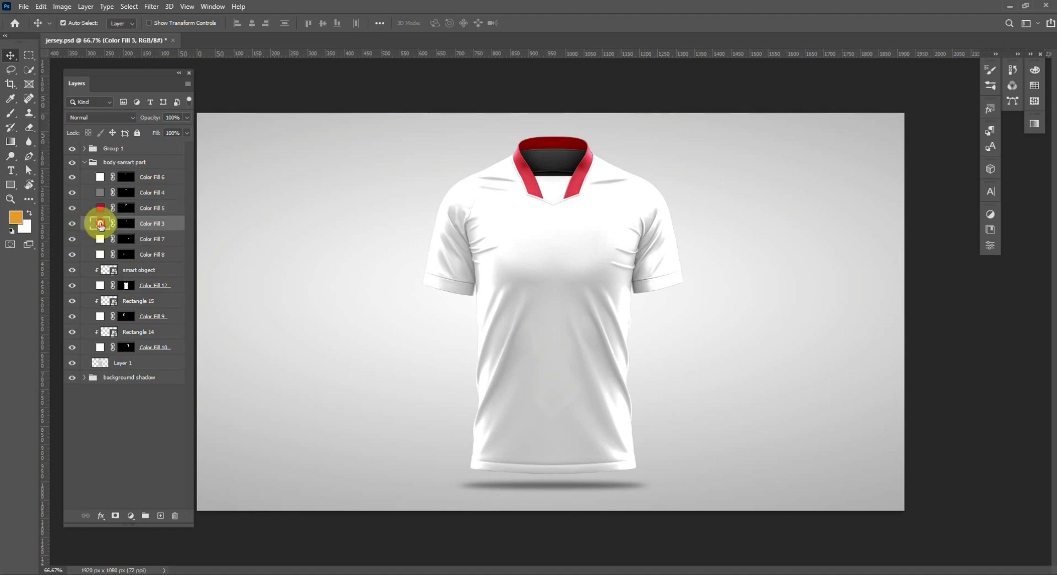
double_click(100, 223)
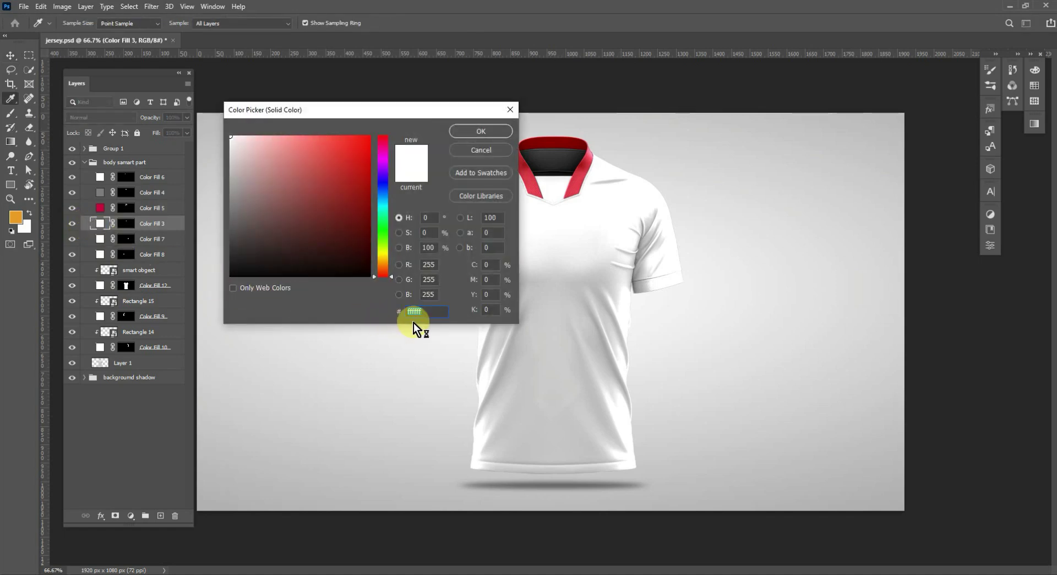
text(757575)
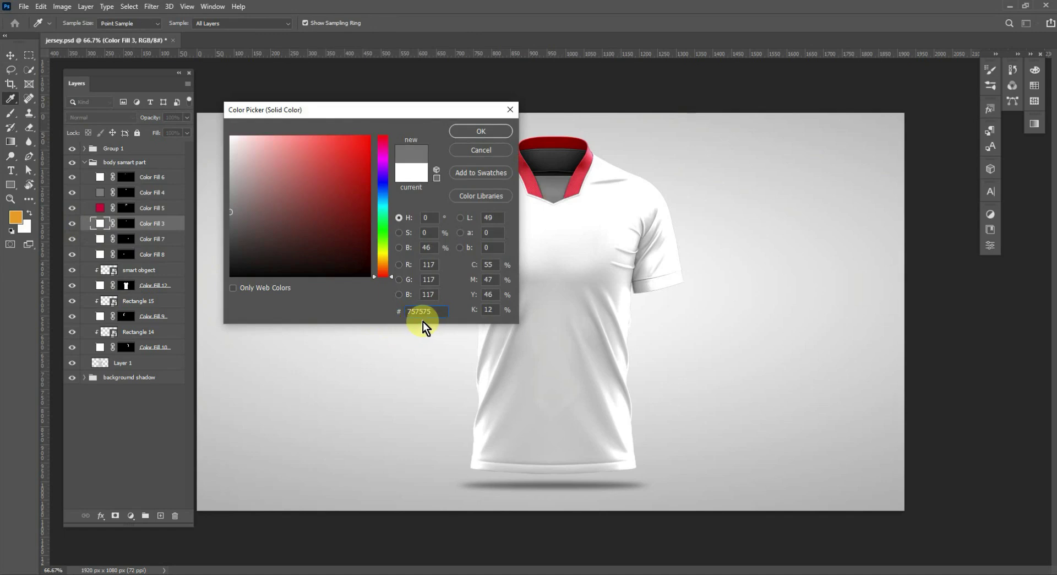
click(480, 131)
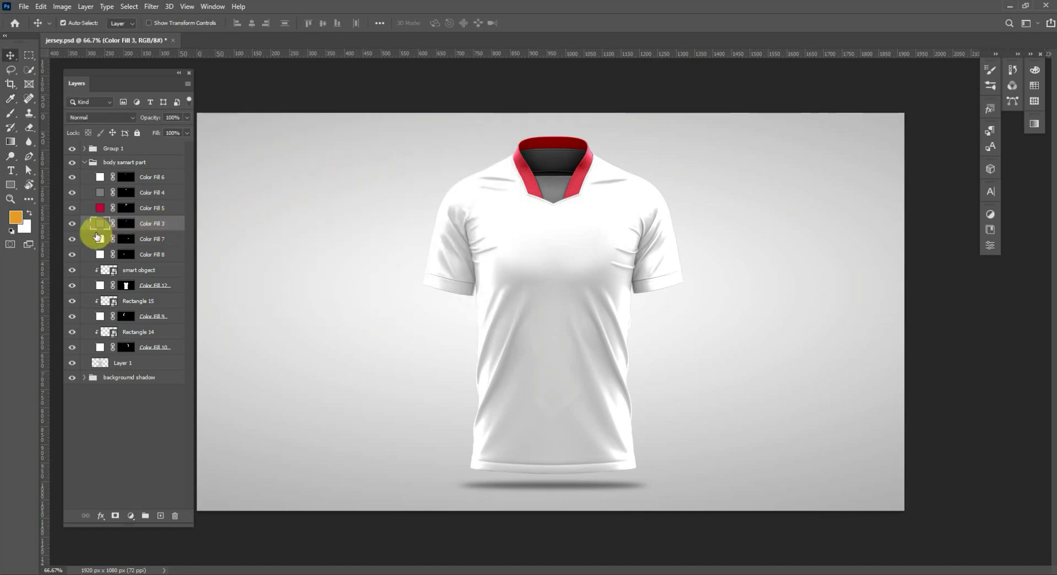
- Toggle Color Fill 7 to identify its jersey part, and set that sleeve cuff fill to navy 1e3152
click(71, 239)
click(72, 238)
click(71, 239)
click(72, 239)
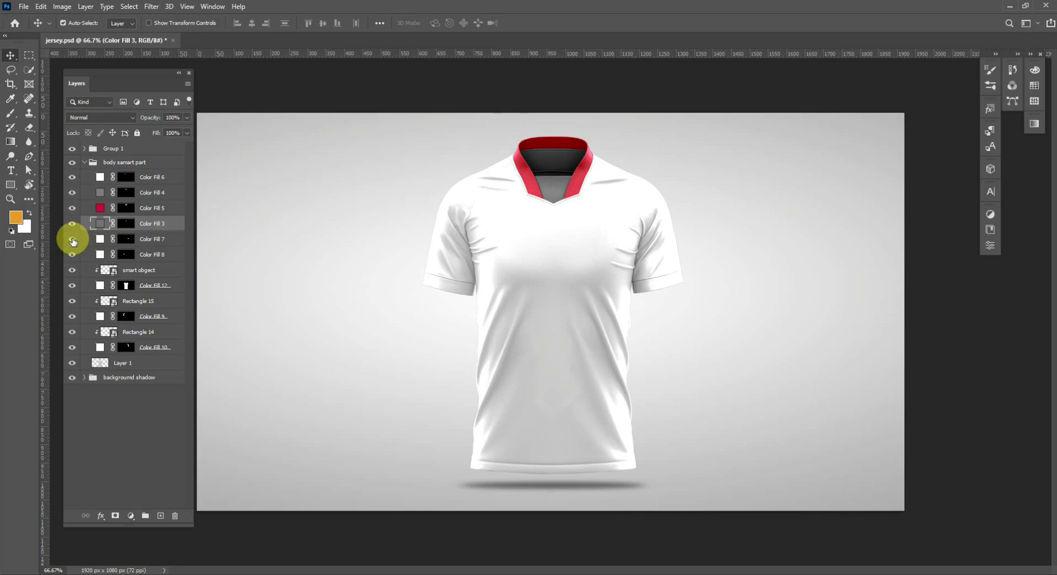
double_click(99, 239)
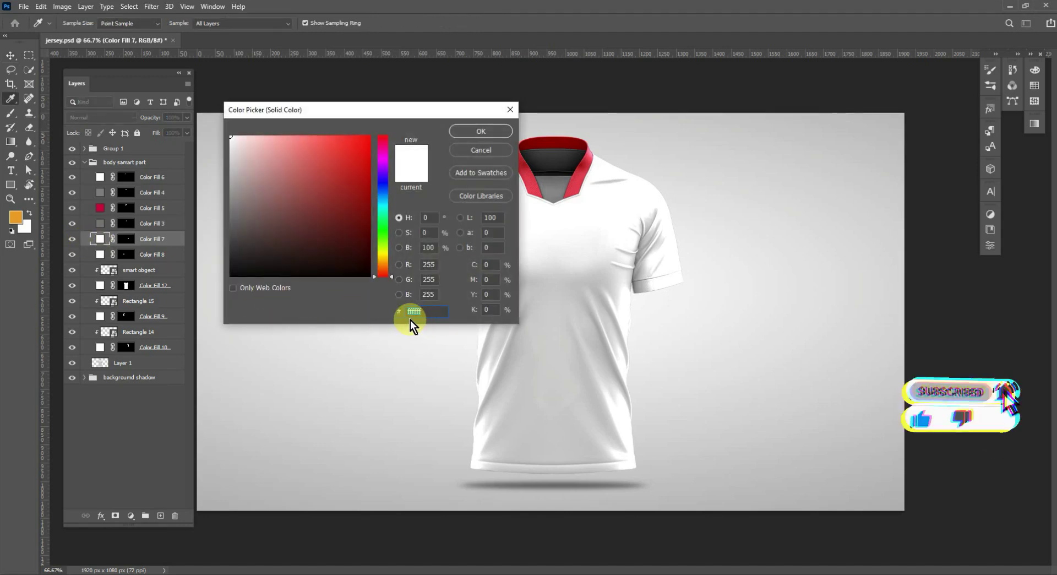
text(1e3152)
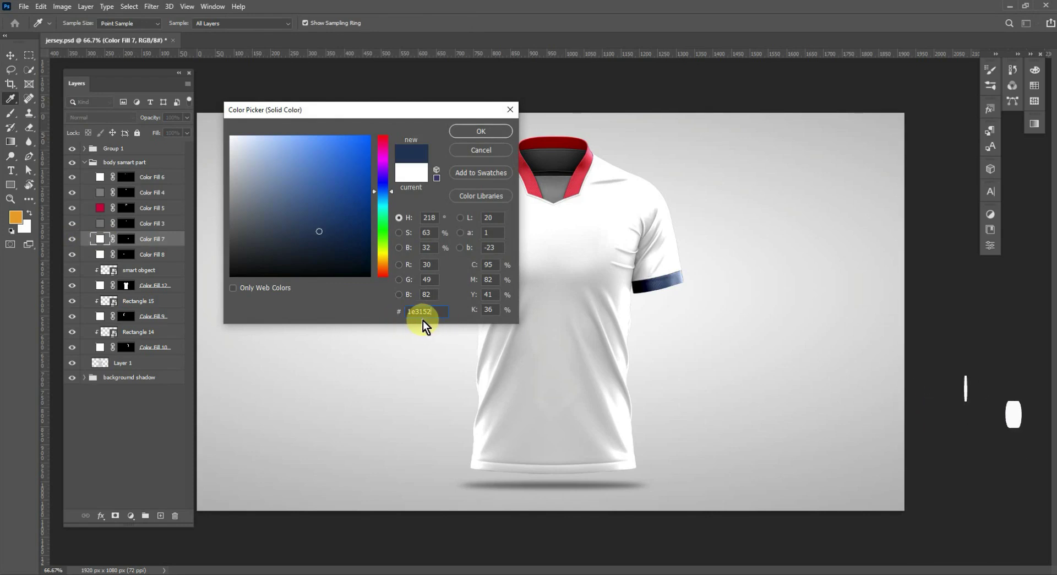
click(477, 131)
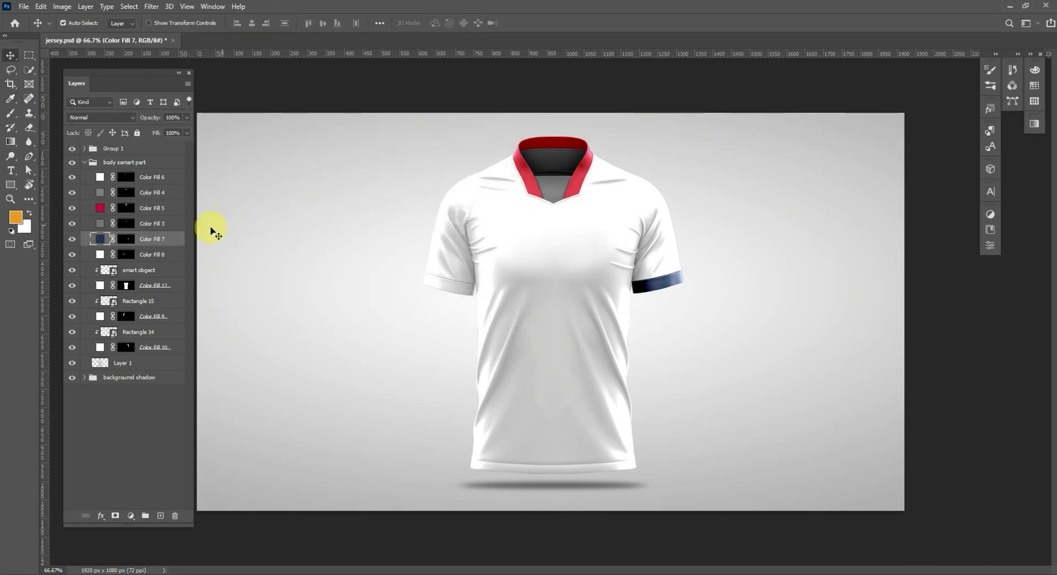
- Toggle Color Fill 8 to identify its jersey part, and set that remaining white sleeve cuff fill to navy 1e3152
click(71, 254)
click(71, 255)
click(71, 254)
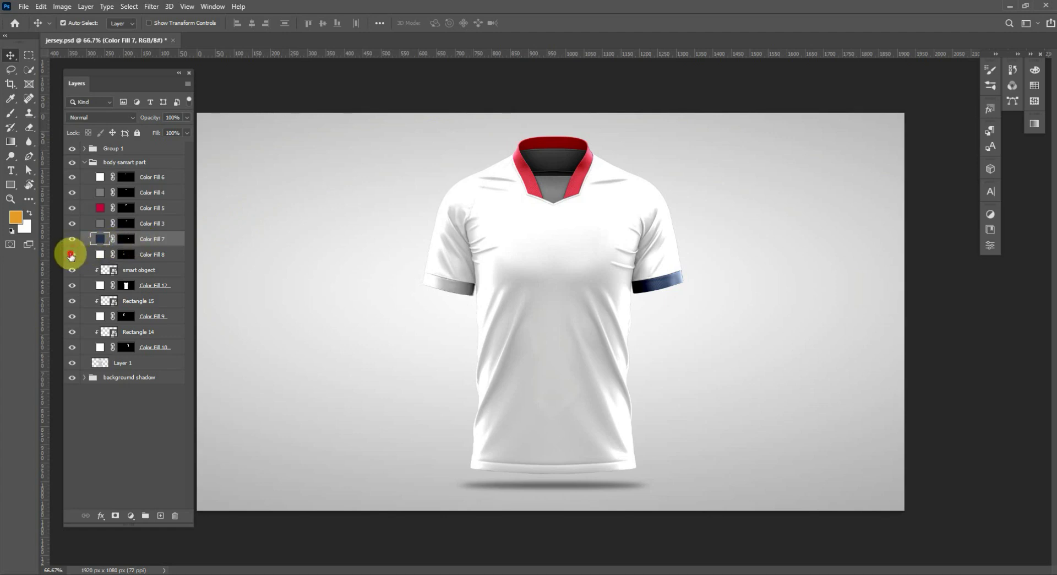
click(71, 254)
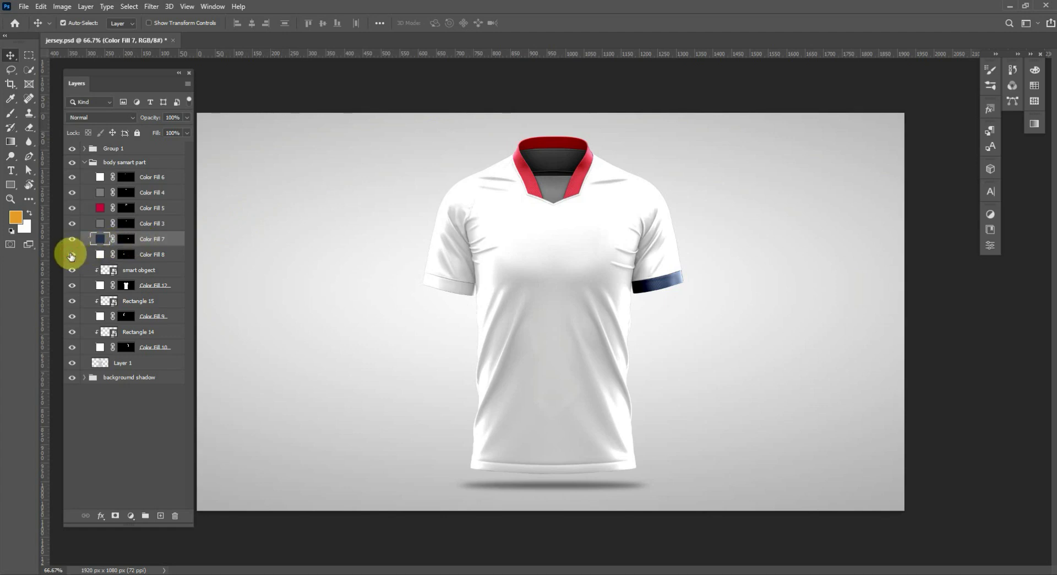
double_click(99, 255)
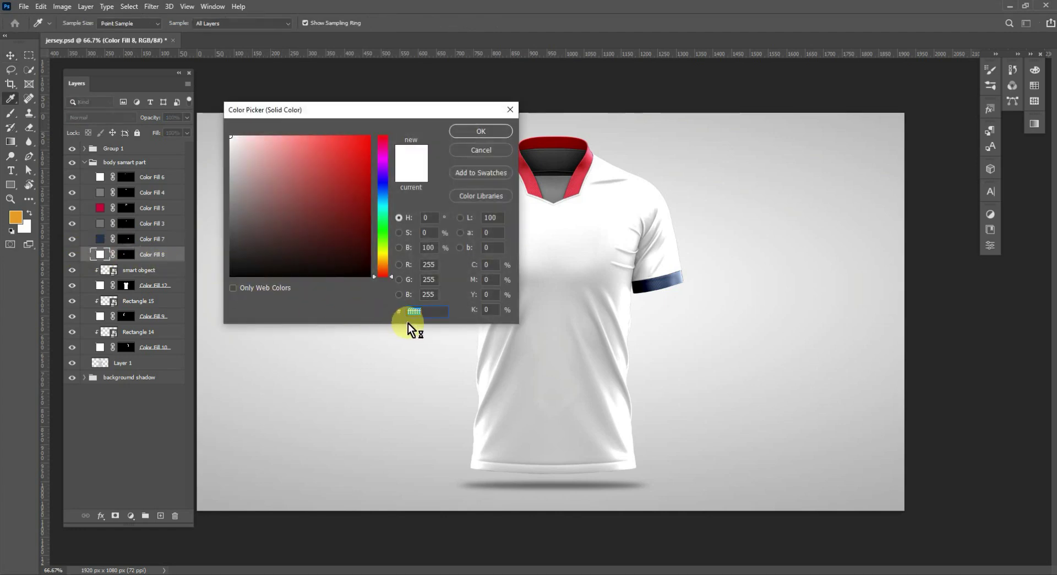
text(1e3152)
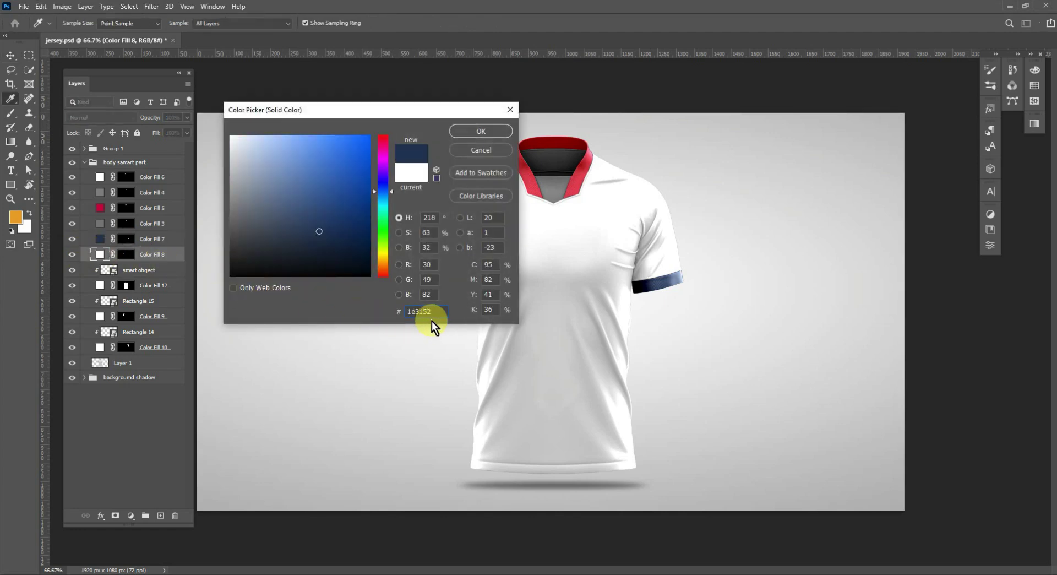
click(468, 131)
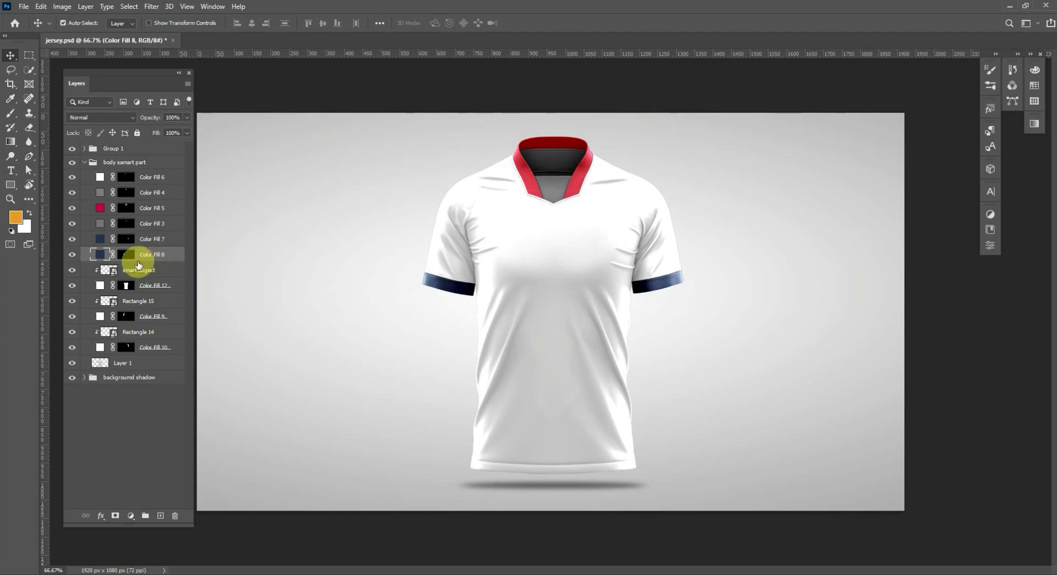
- Place the Untitled-2 pattern inside the jersey body's smart object at full canvas size, then save and close its contents
double_click(111, 270)
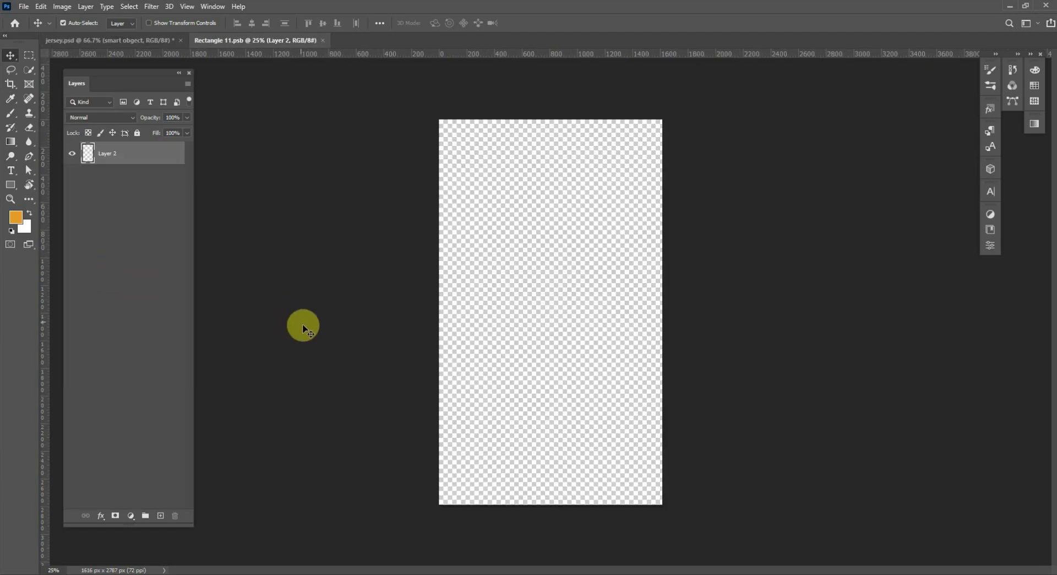
drag(404, 561, 537, 450)
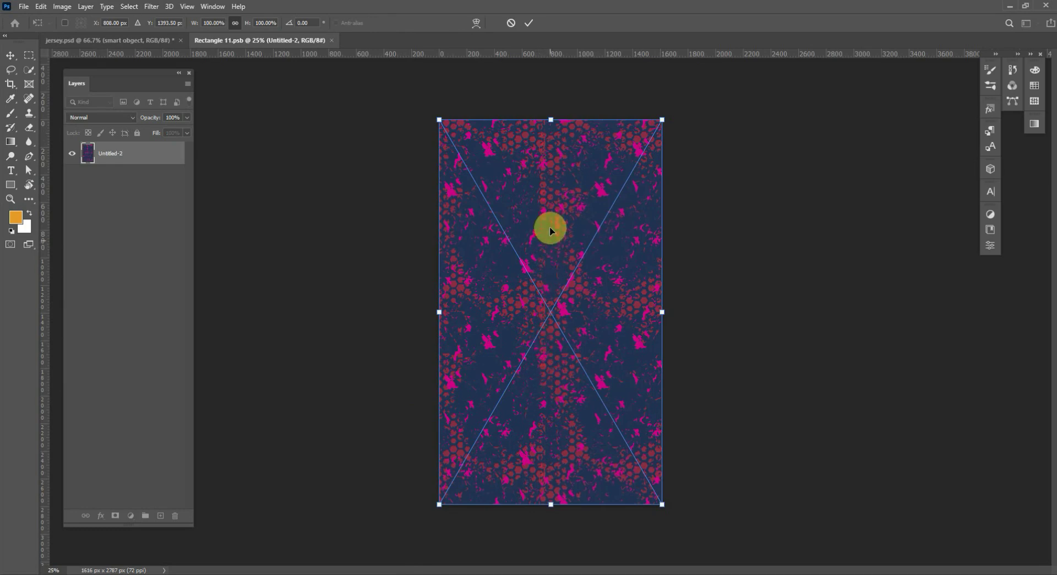
click(529, 23)
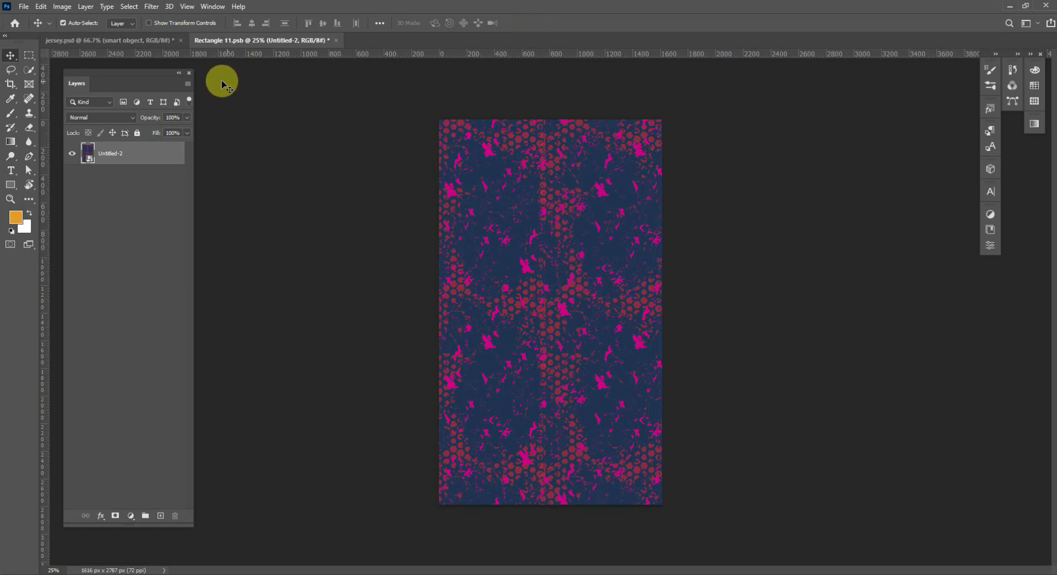
click(24, 7)
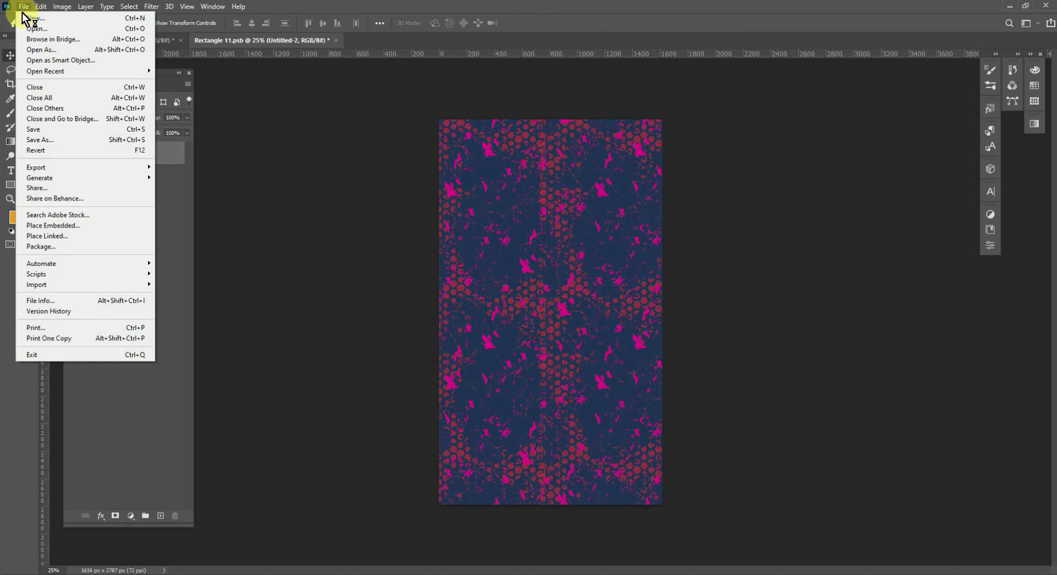
click(66, 130)
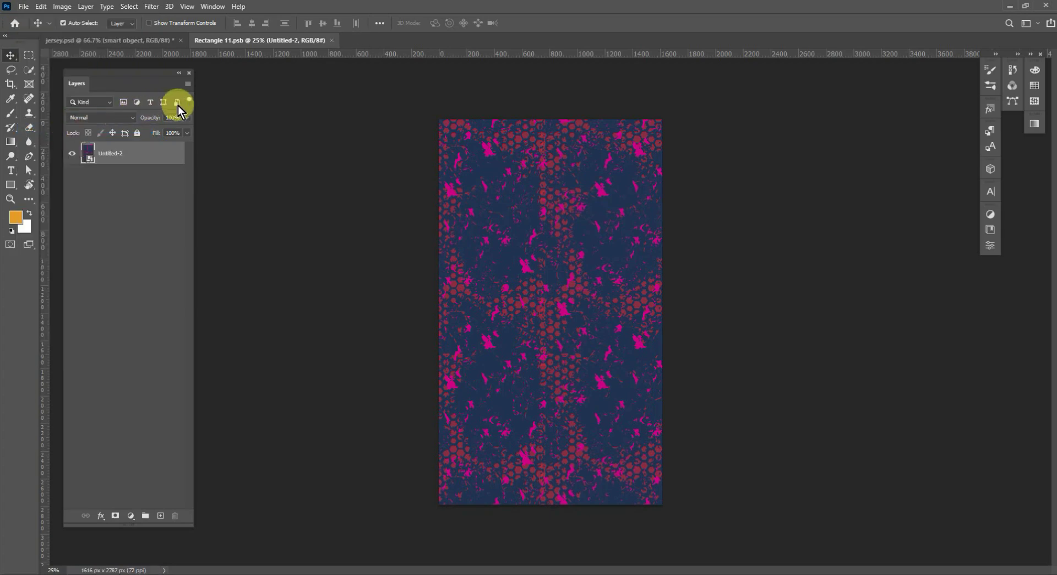
click(332, 41)
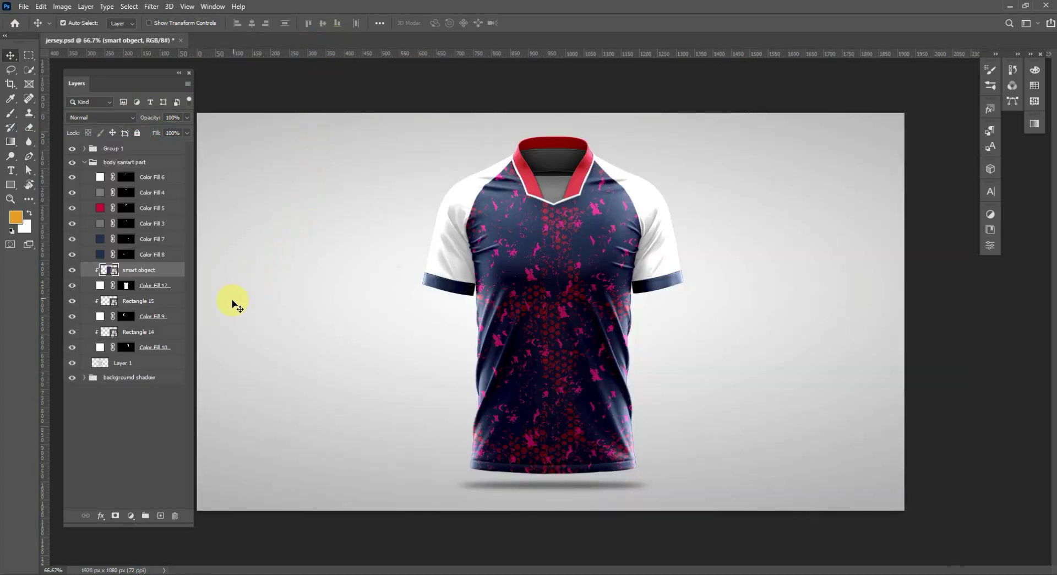
- Toggle Color Fill 9 to identify its jersey part, and set that sleeve fill to red c70038
click(72, 317)
click(72, 318)
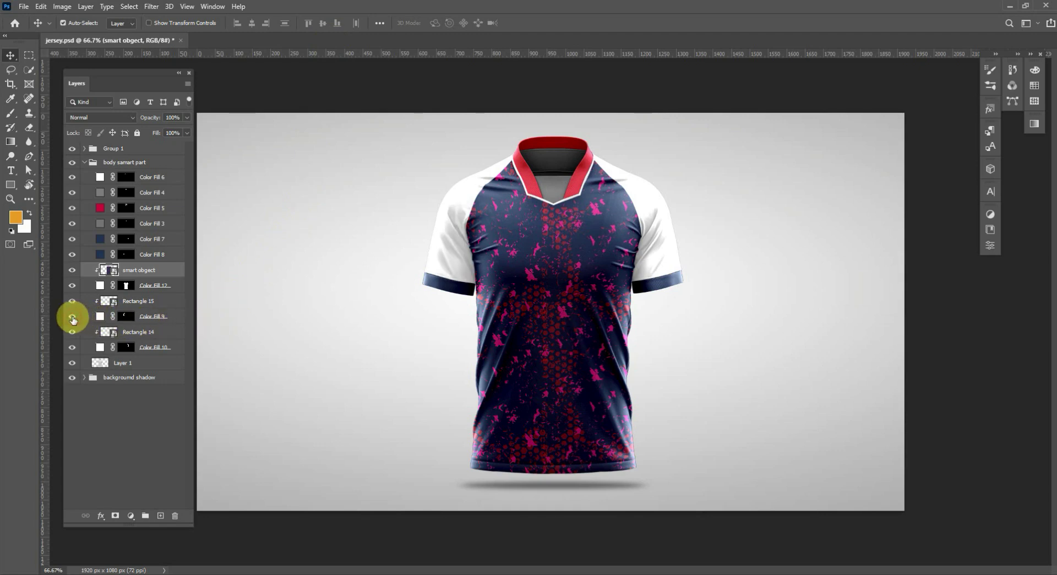
click(72, 317)
click(72, 317)
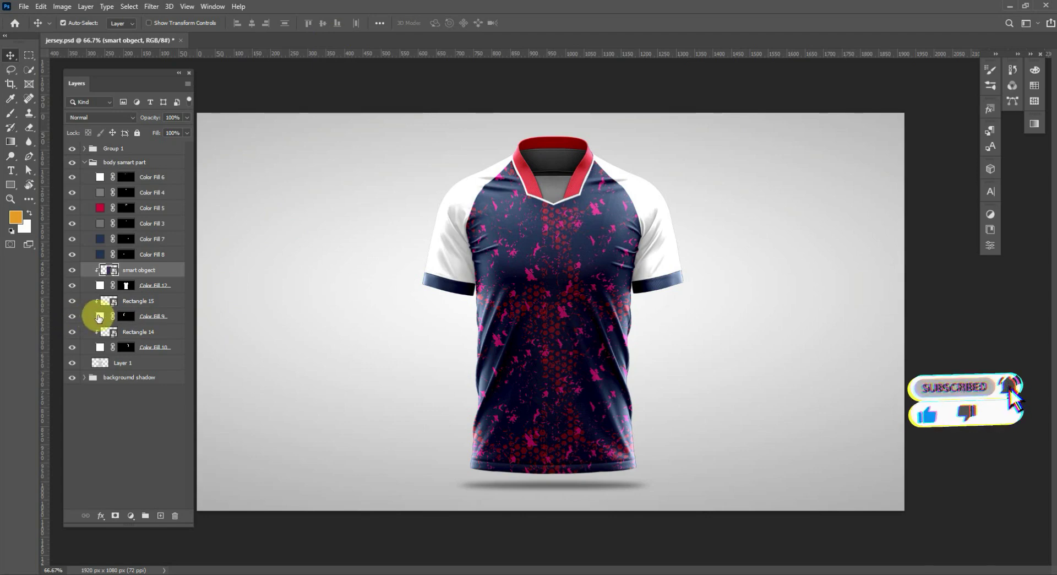
double_click(101, 317)
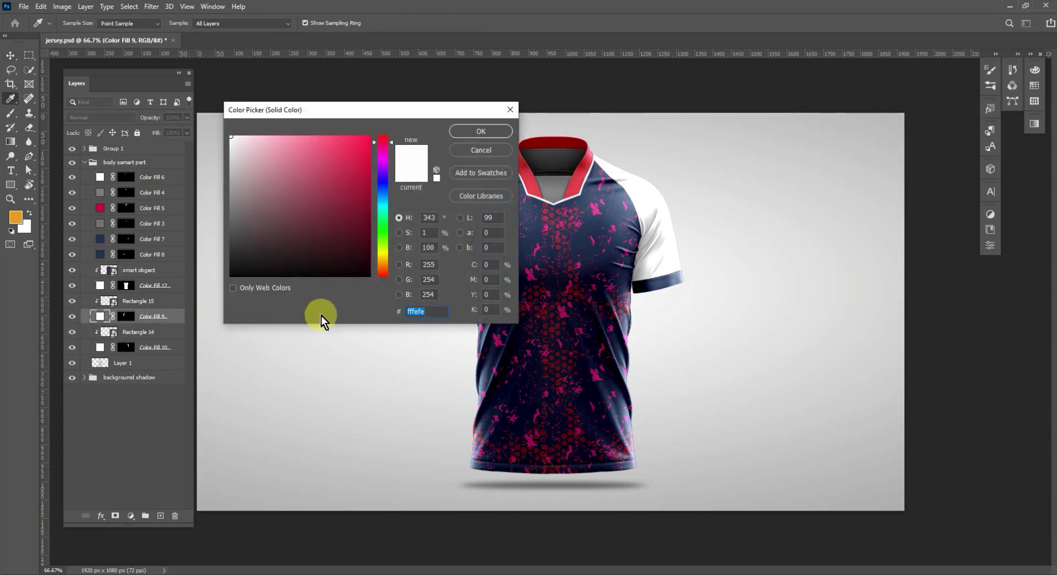
text(c70038)
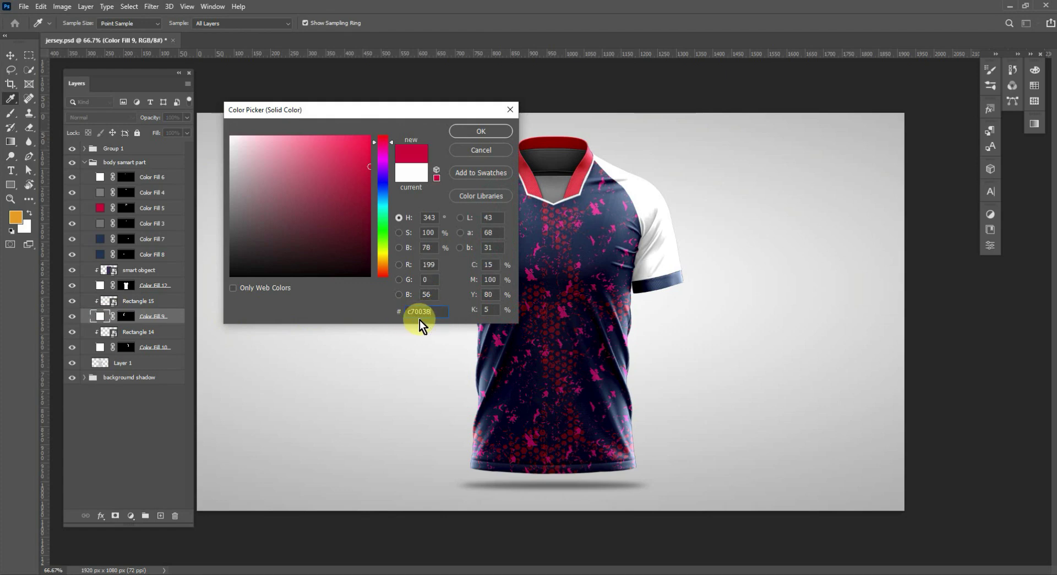
click(475, 131)
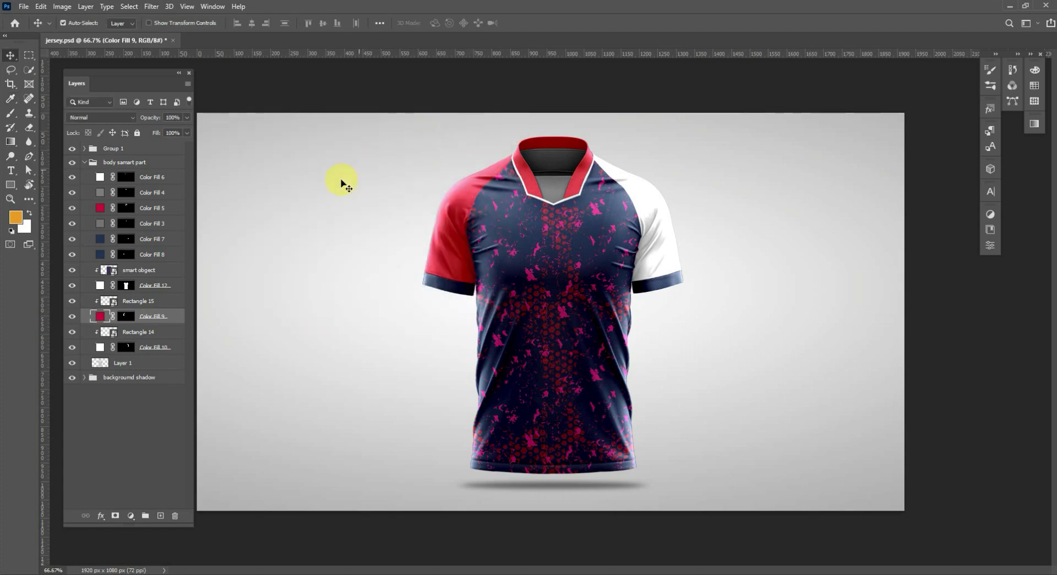
- Toggle Color Fill 10 to identify its jersey part, and set that remaining white sleeve fill to red c70038
click(71, 347)
click(71, 348)
click(71, 349)
click(71, 348)
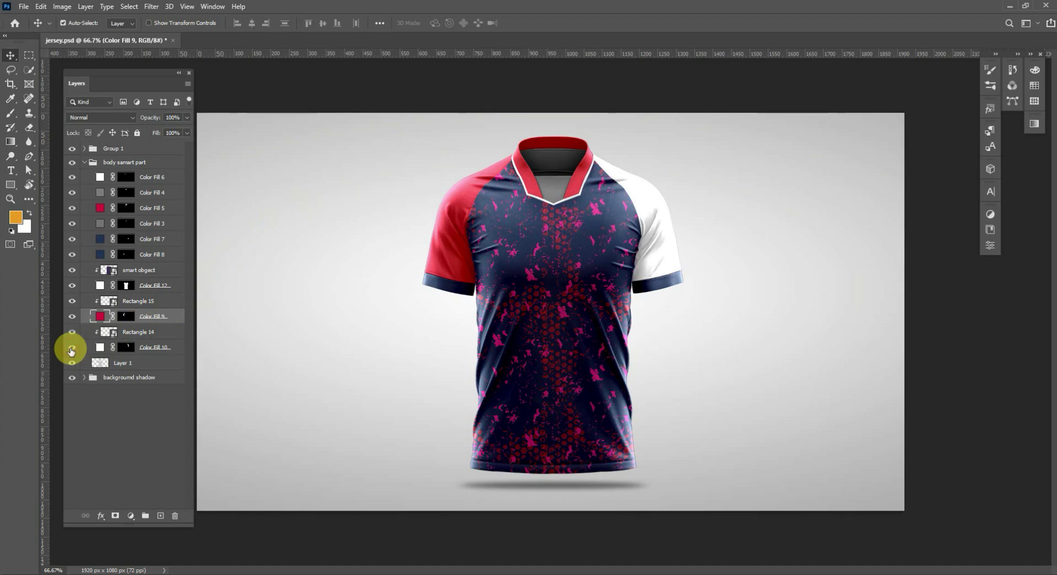
click(71, 349)
click(72, 349)
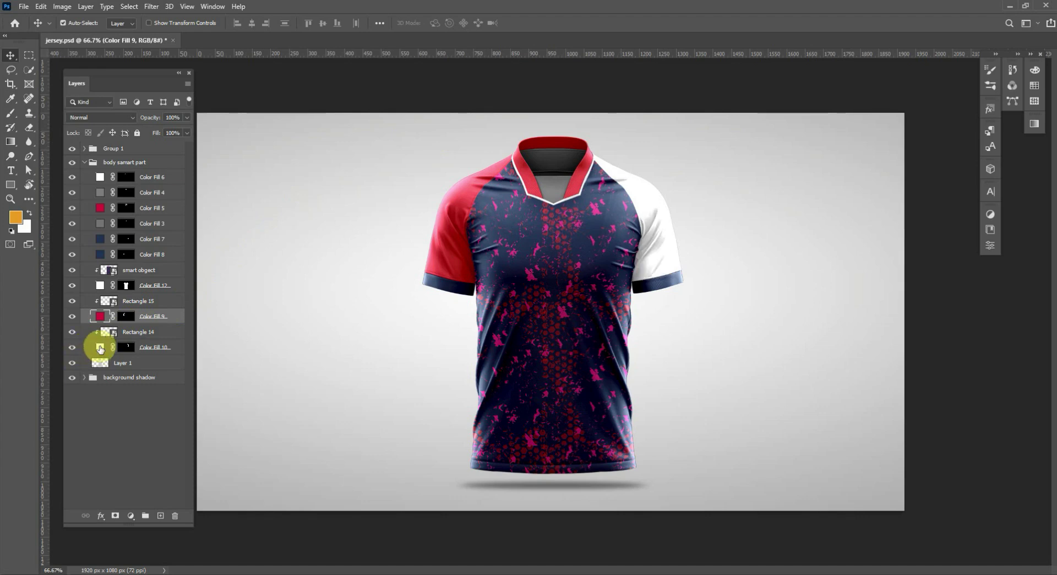
double_click(99, 348)
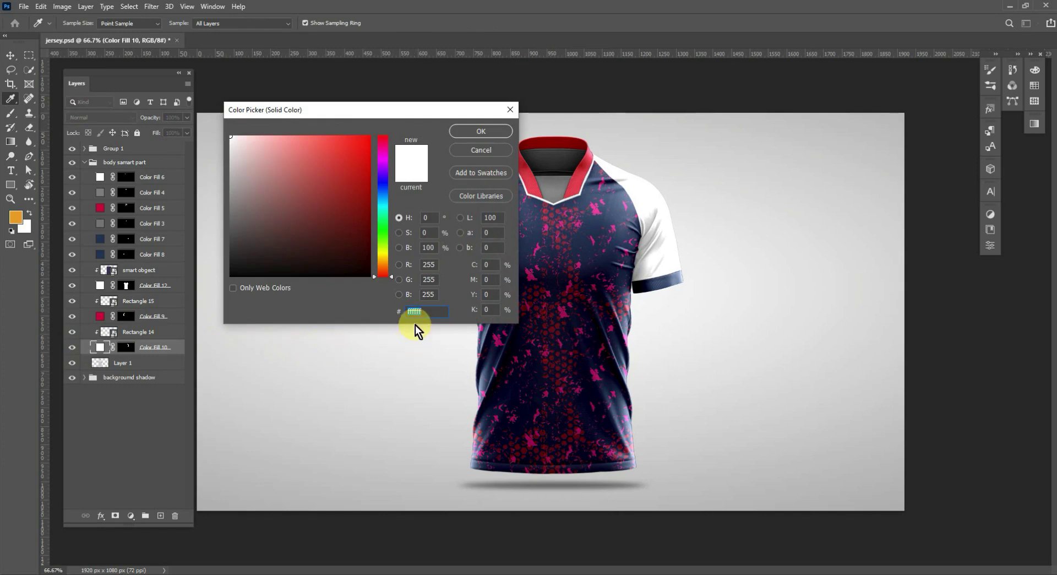
text(c70038)
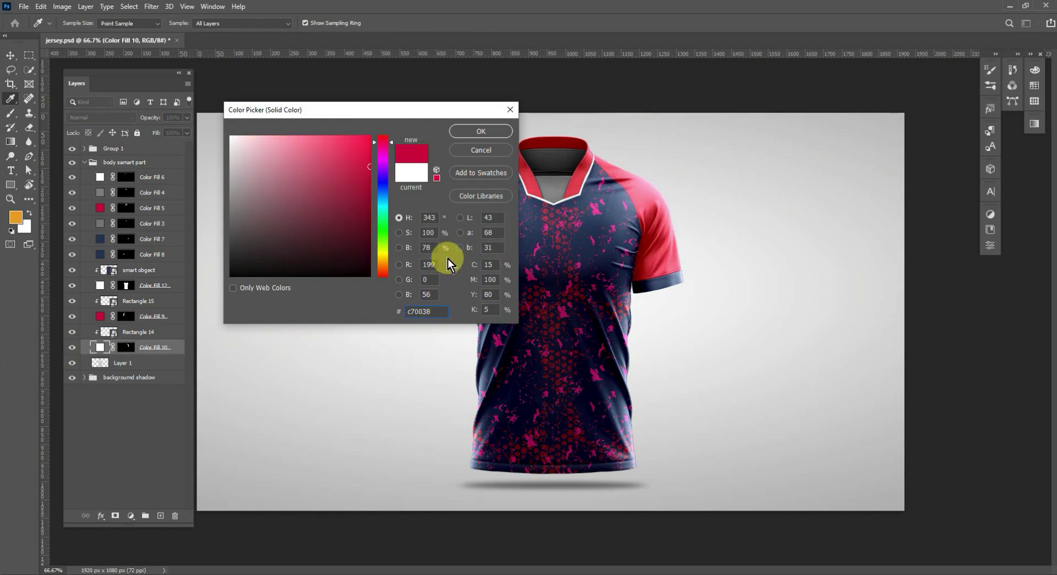
click(471, 133)
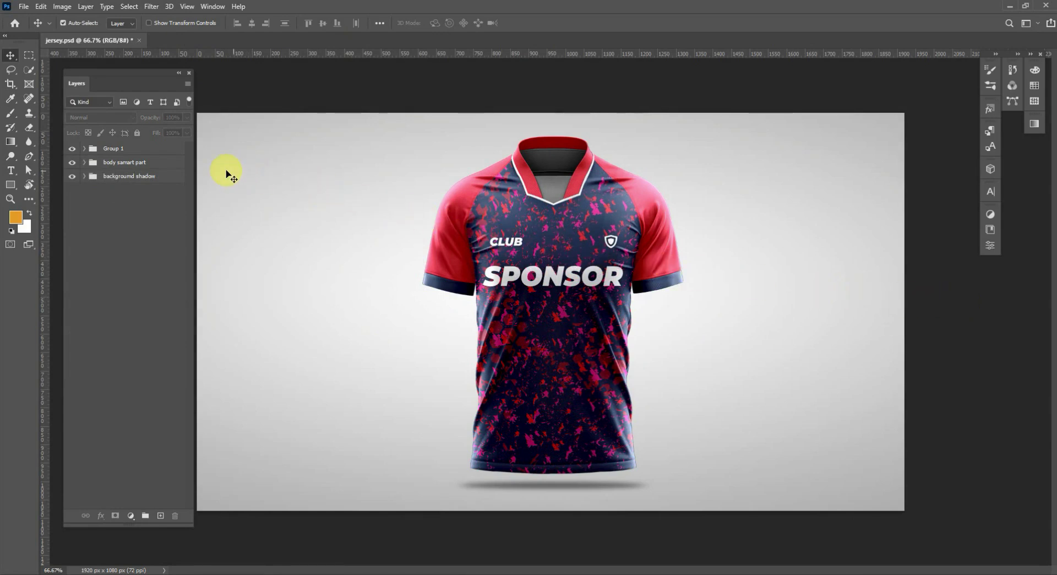
- Expand the body samart part group and examine the smart object's contents with the CLUB, logo, SPONSOR and pattern layers, closing them unchanged
click(83, 162)
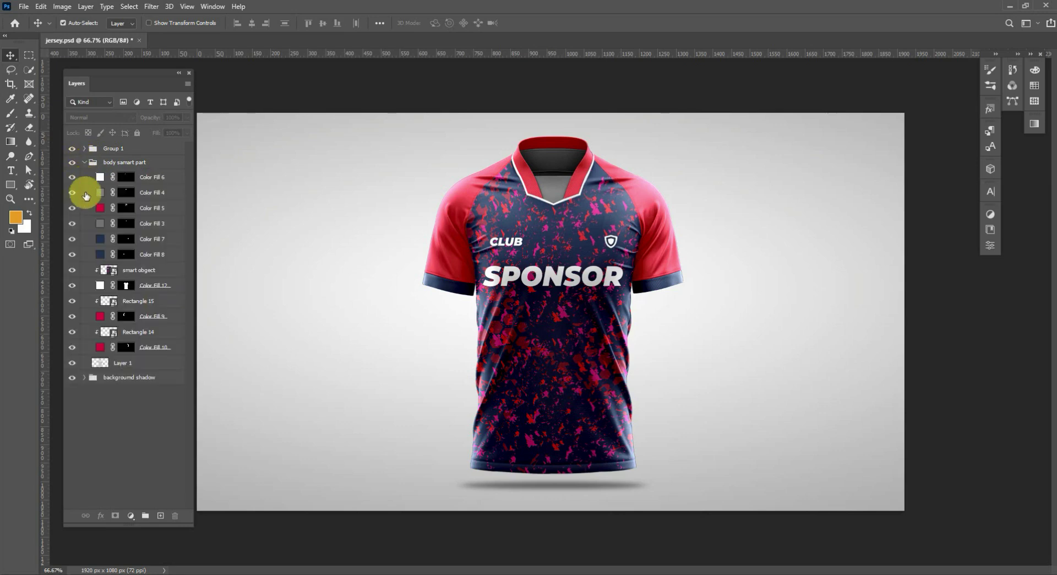
double_click(112, 271)
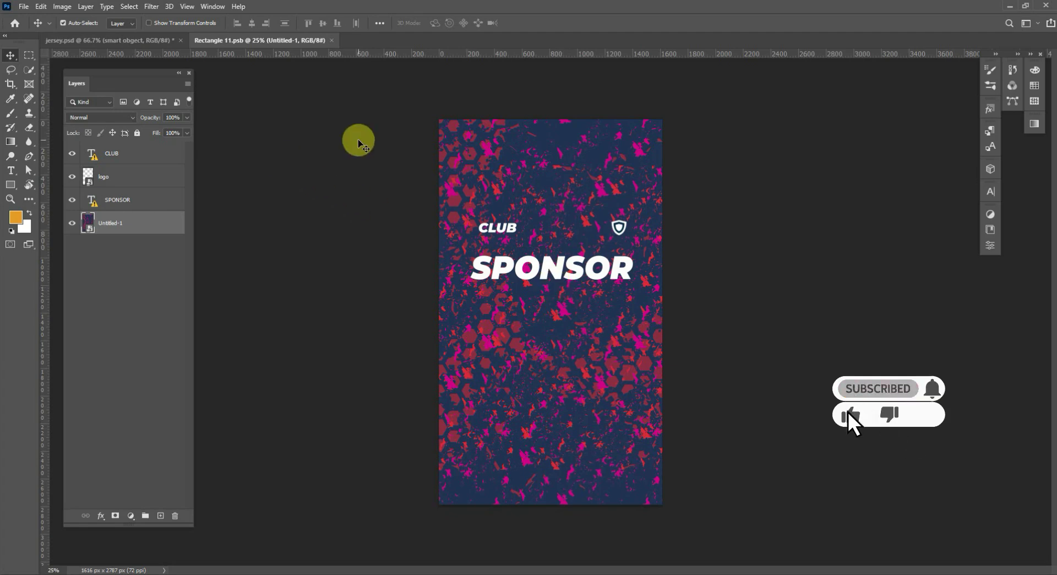
click(331, 40)
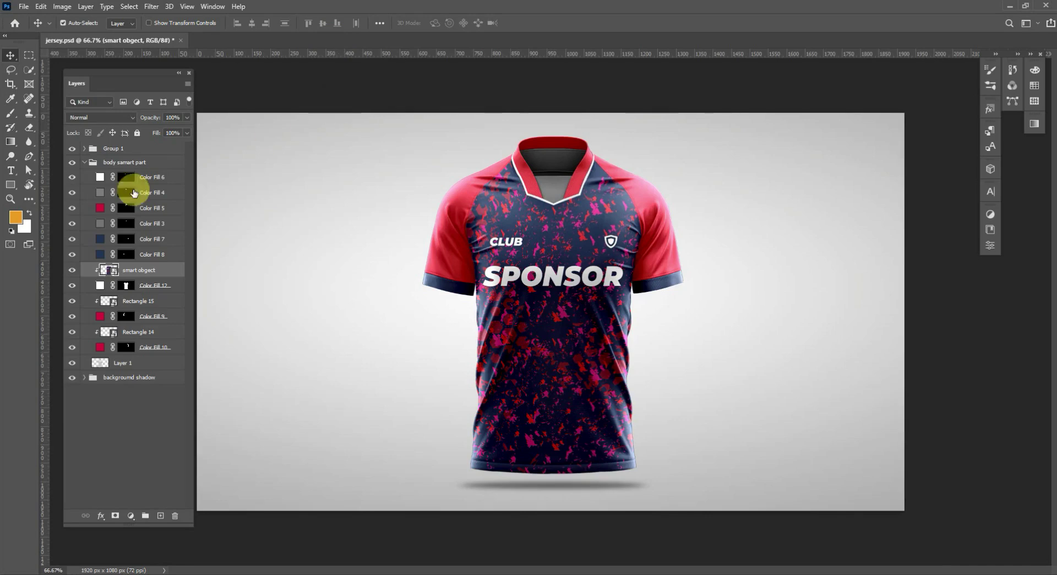
double_click(114, 272)
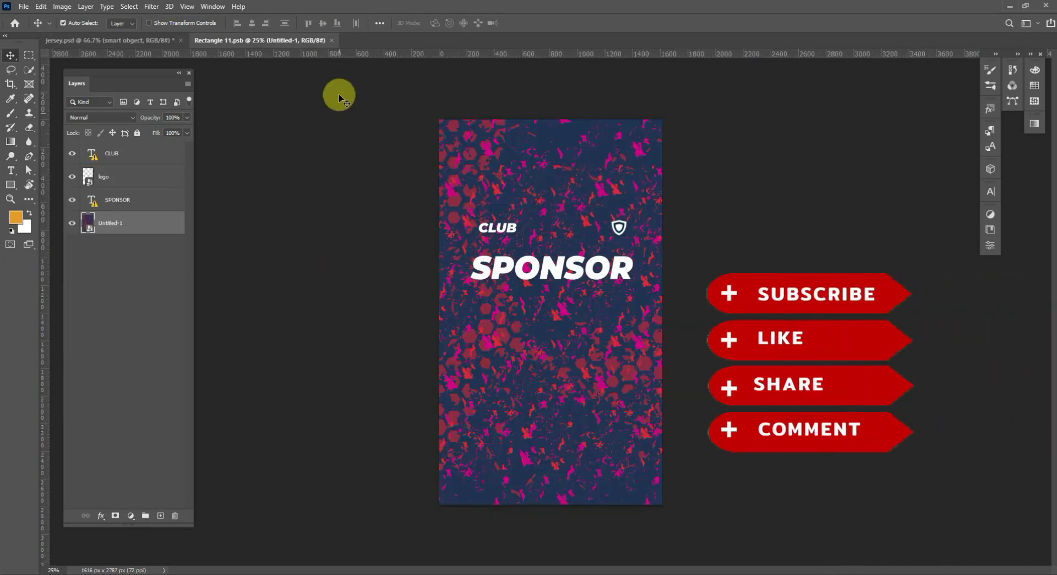
click(334, 40)
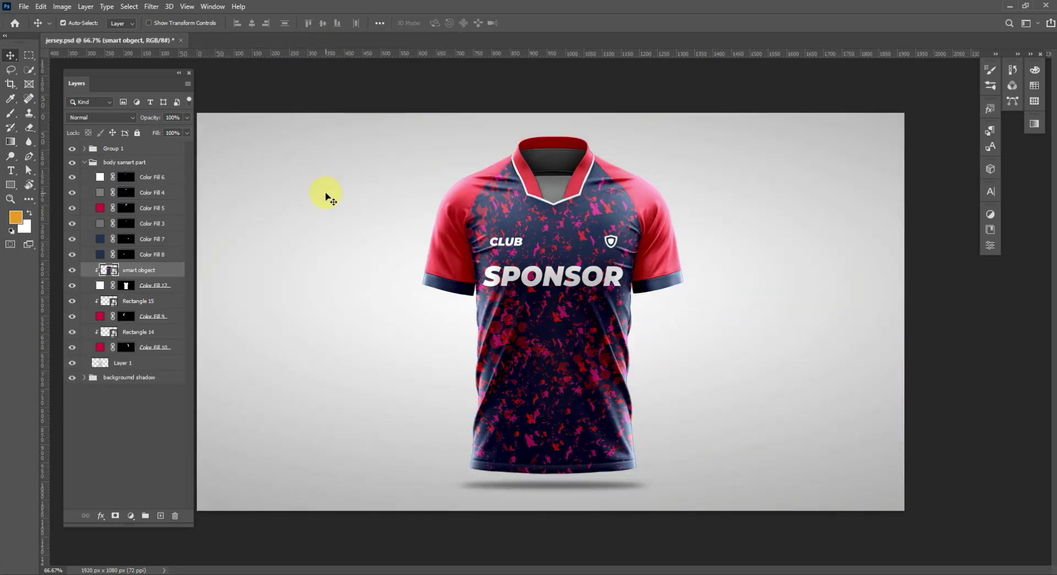